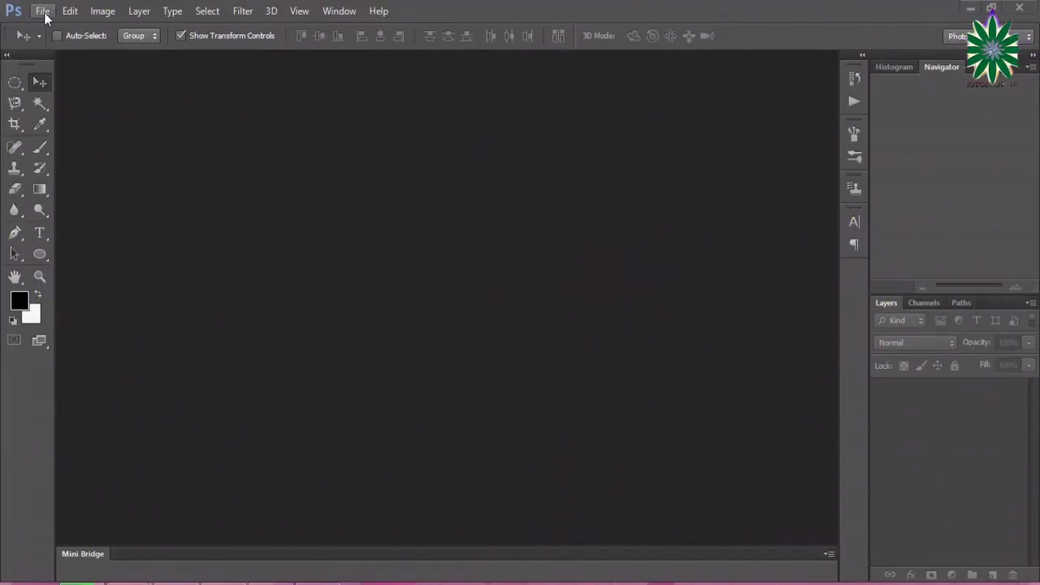
Open the pink butterfly screenshot, then the orange monarch screenshot, as separate documents.
left_click(43, 11)
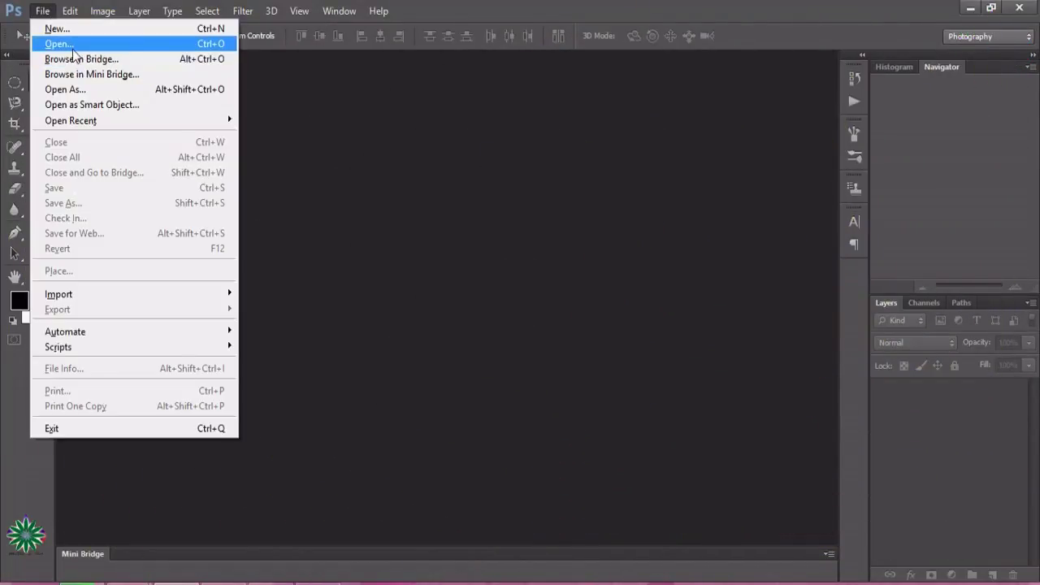
left_click(73, 48)
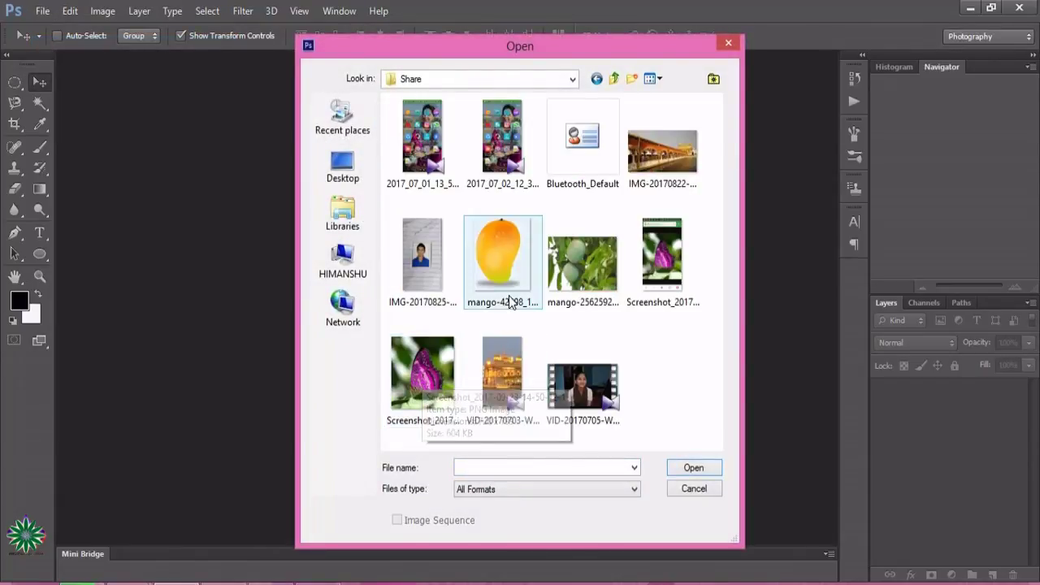
left_click(447, 380)
left_click(688, 469)
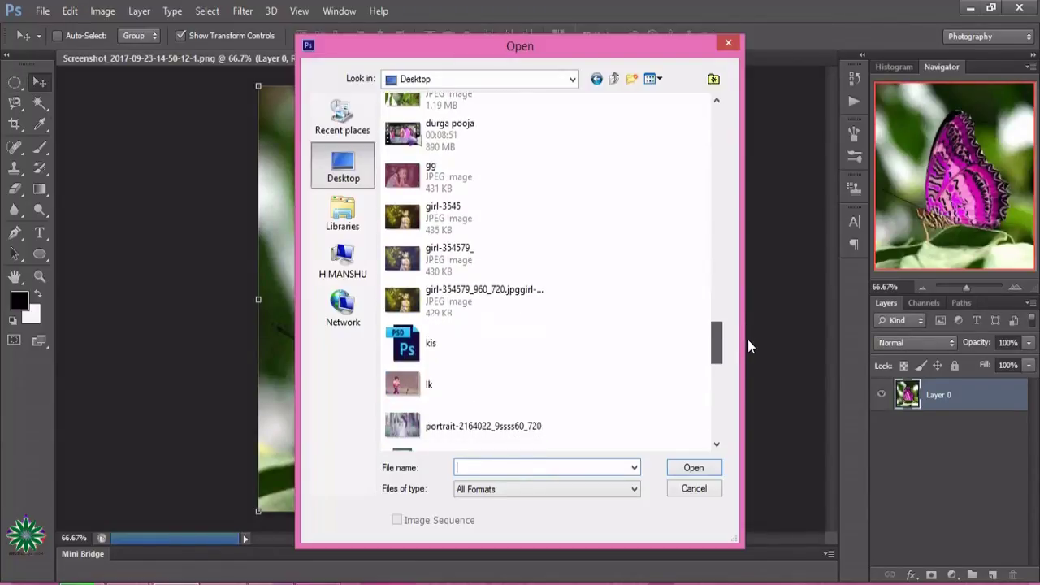
left_click_drag(746, 329, 749, 358)
double_click(546, 313)
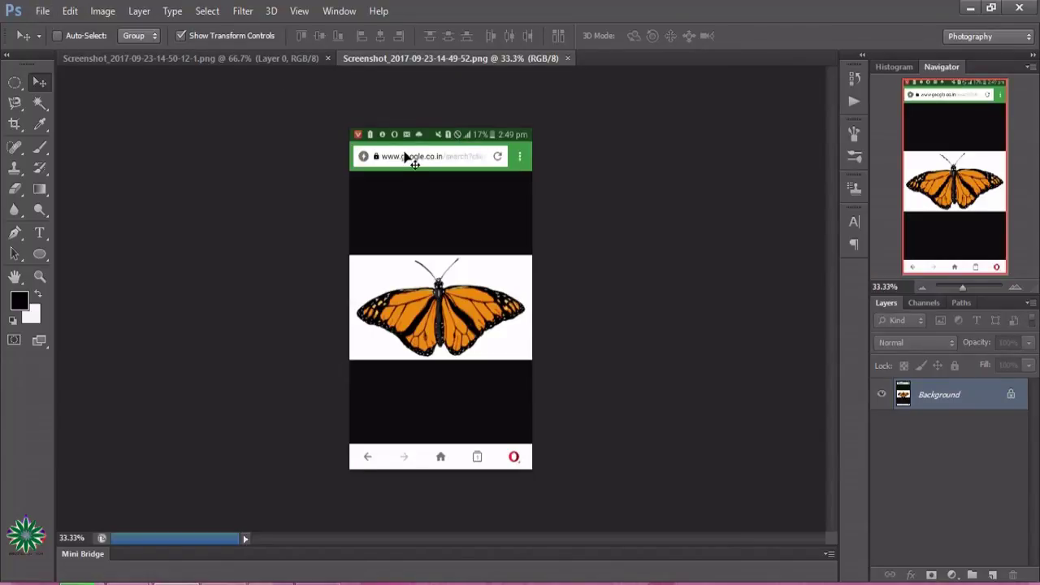
Zoom the monarch screenshot to 200% and pan over to the butterfly's body.
left_click(282, 58)
left_click(408, 58)
left_click(35, 256)
left_click(39, 277)
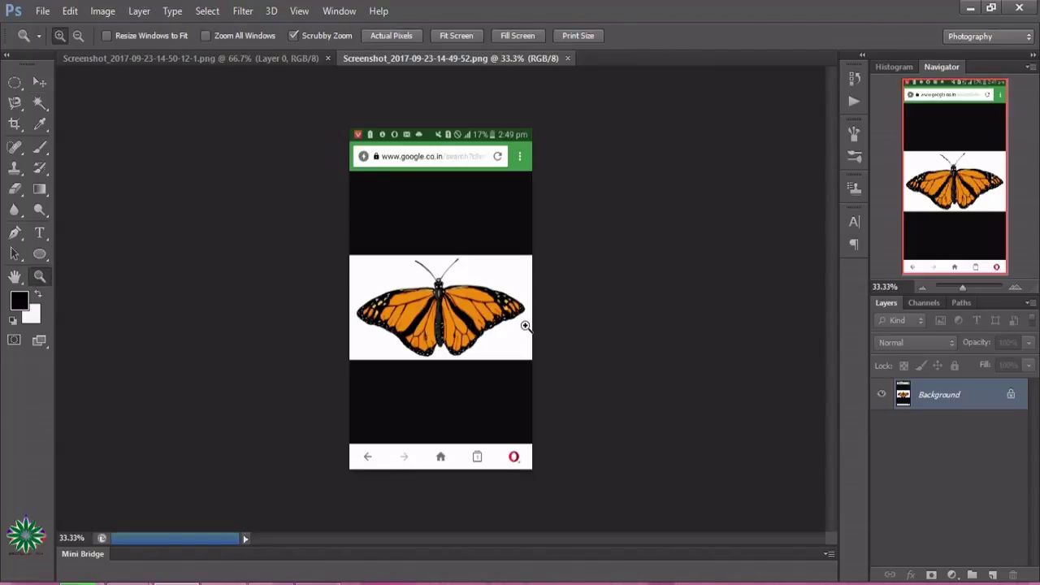
left_click(528, 326)
left_click(526, 326)
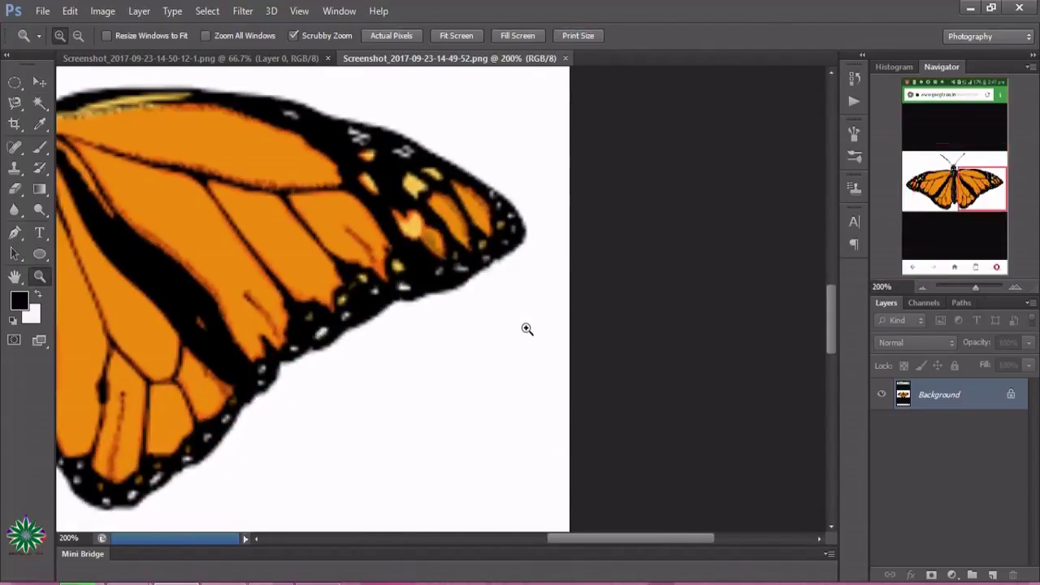
left_click_drag(608, 542, 489, 541)
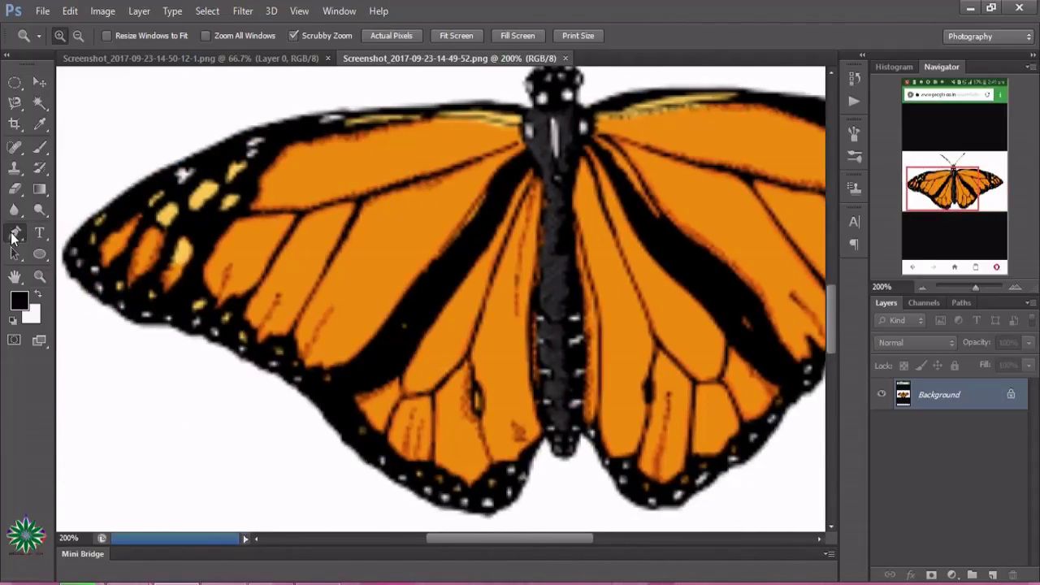
left_click(15, 233)
Start the monarch path at the left wing and trace along the lower wing edge.
left_click(78, 286)
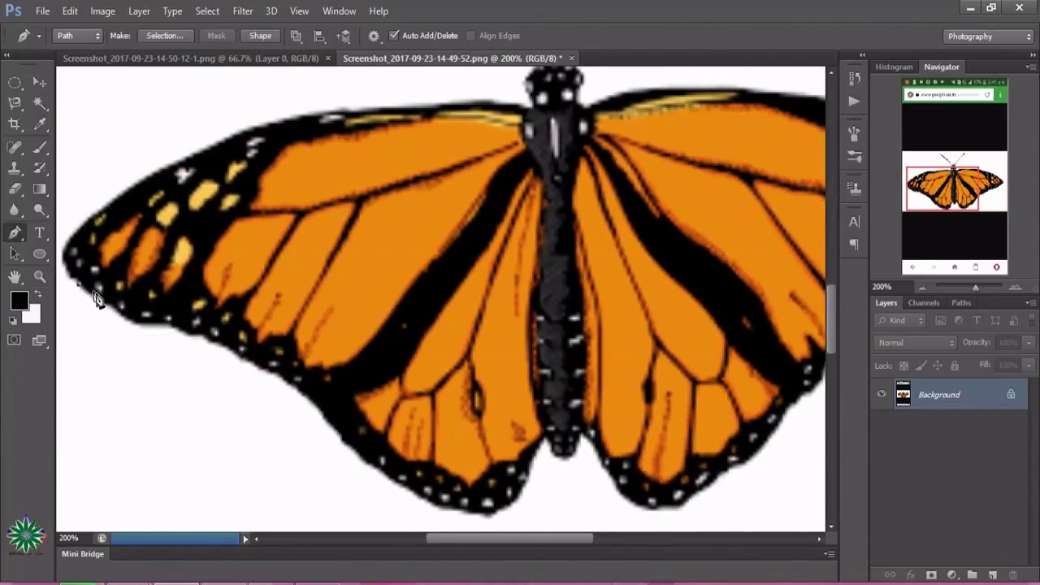
left_click(134, 323)
left_click(155, 328)
left_click(192, 334)
left_click(226, 351)
left_click(267, 370)
left_click(297, 383)
left_click(337, 428)
left_click(352, 450)
left_click(374, 469)
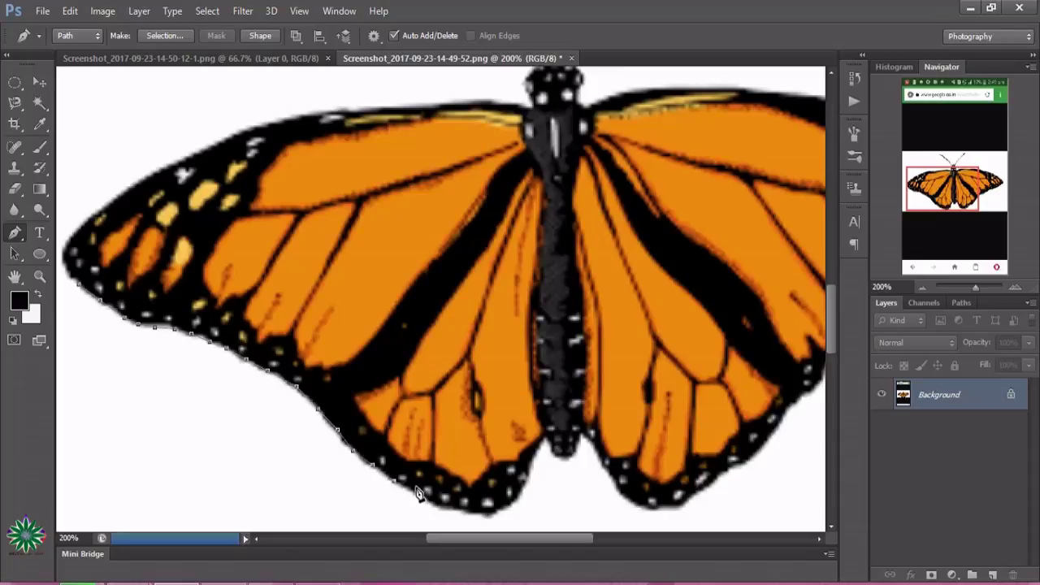
left_click(421, 500)
left_click(456, 512)
left_click(506, 507)
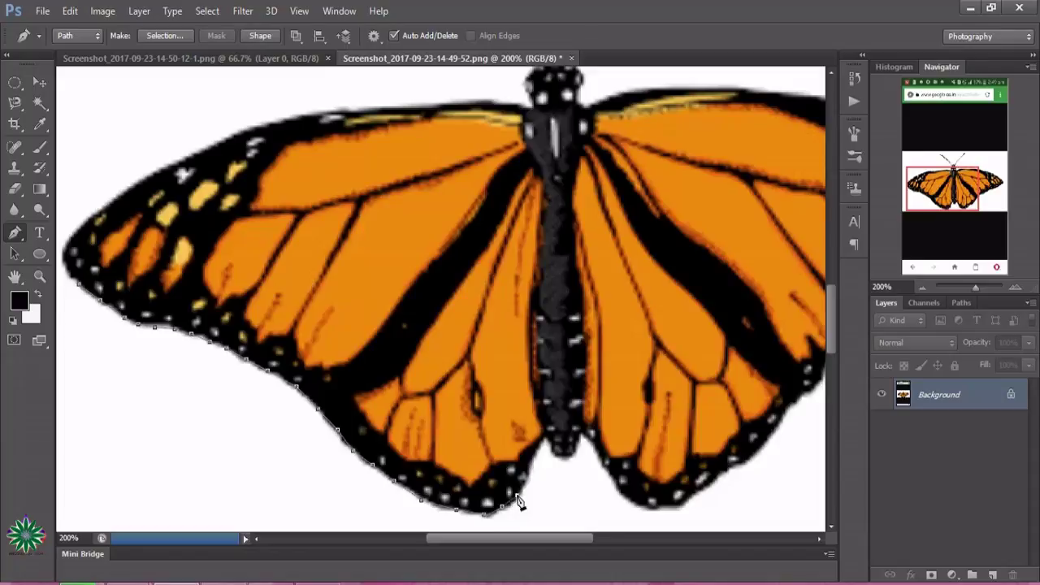
Trace the path past the body's base and up the right lower wing edge.
left_click(546, 443)
left_click(572, 457)
left_click(619, 489)
left_click(641, 503)
left_click(666, 506)
left_click(709, 486)
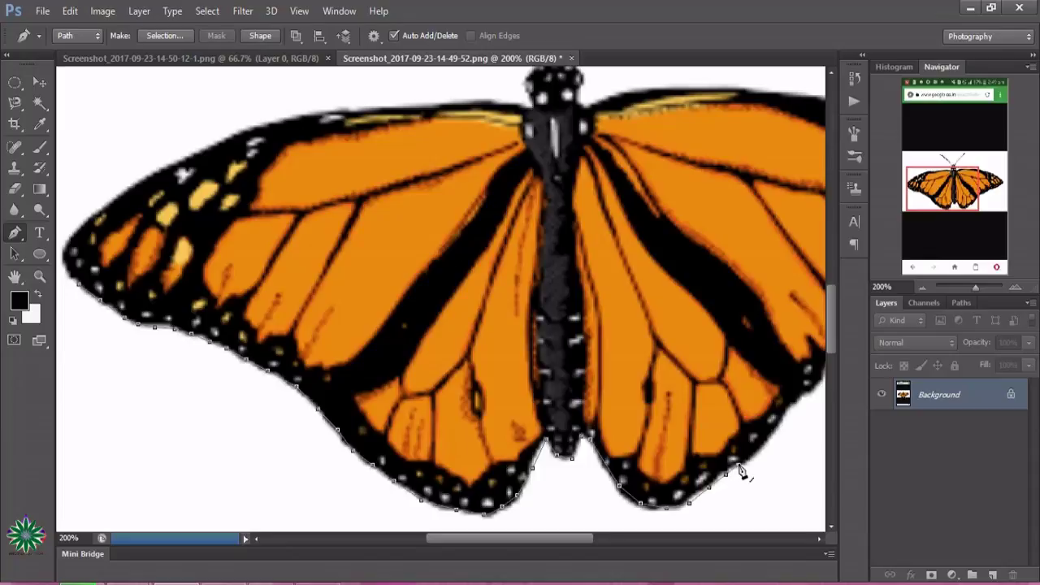
left_click(752, 458)
left_click(819, 388)
Pan the view and trace the path along the left wing's top edge.
left_click_drag(585, 543, 627, 543)
scroll(197, 337, "up", 5)
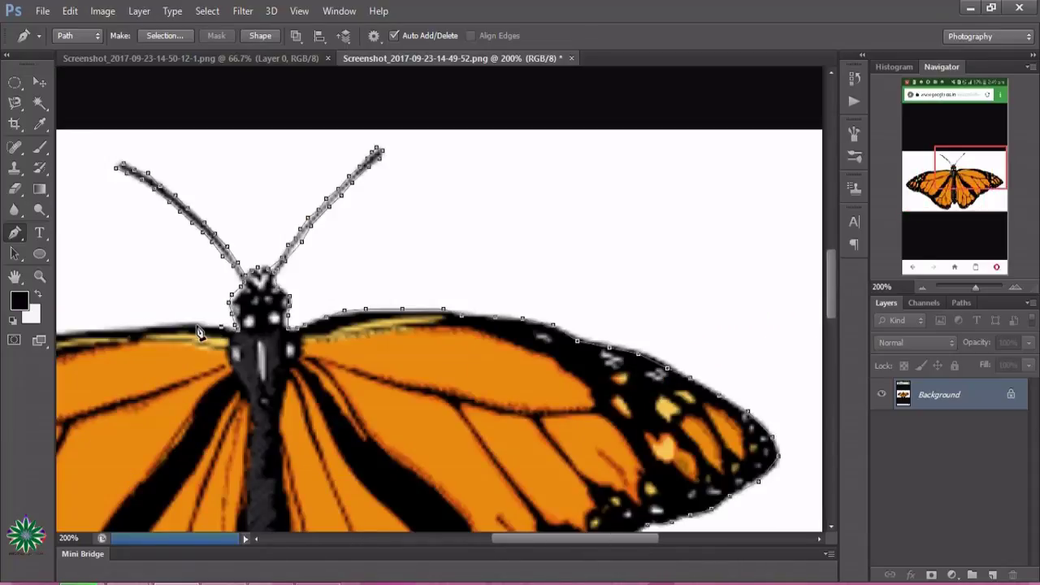
left_click(167, 327)
left_click(130, 330)
left_click(86, 329)
Continue the path down the left wing's outer edge back toward its start.
left_click_drag(511, 540, 425, 541)
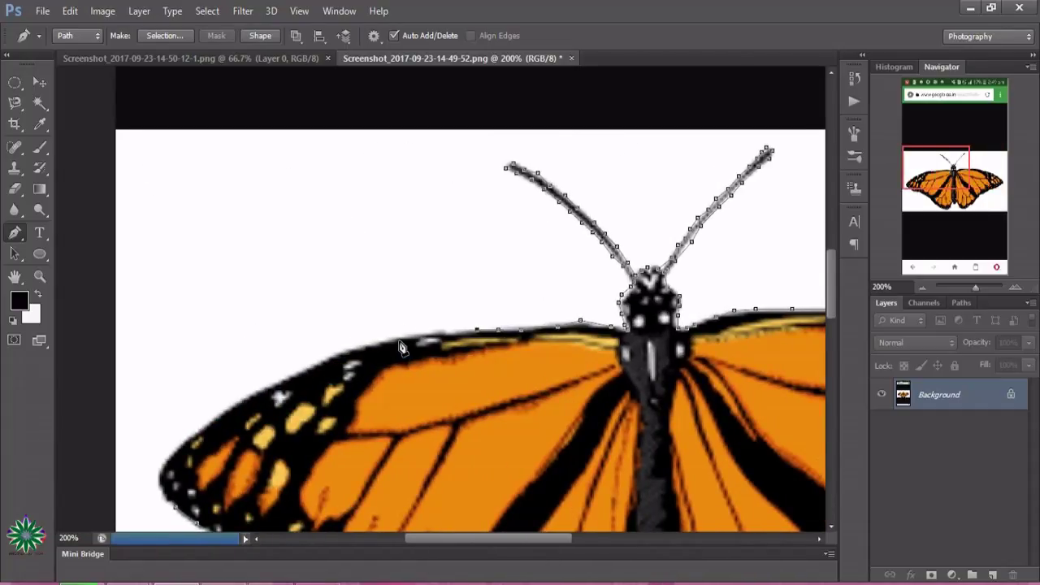
left_click(399, 341)
left_click(344, 351)
left_click(314, 362)
left_click(274, 383)
left_click(249, 397)
left_click(211, 423)
left_click(180, 452)
left_click(163, 478)
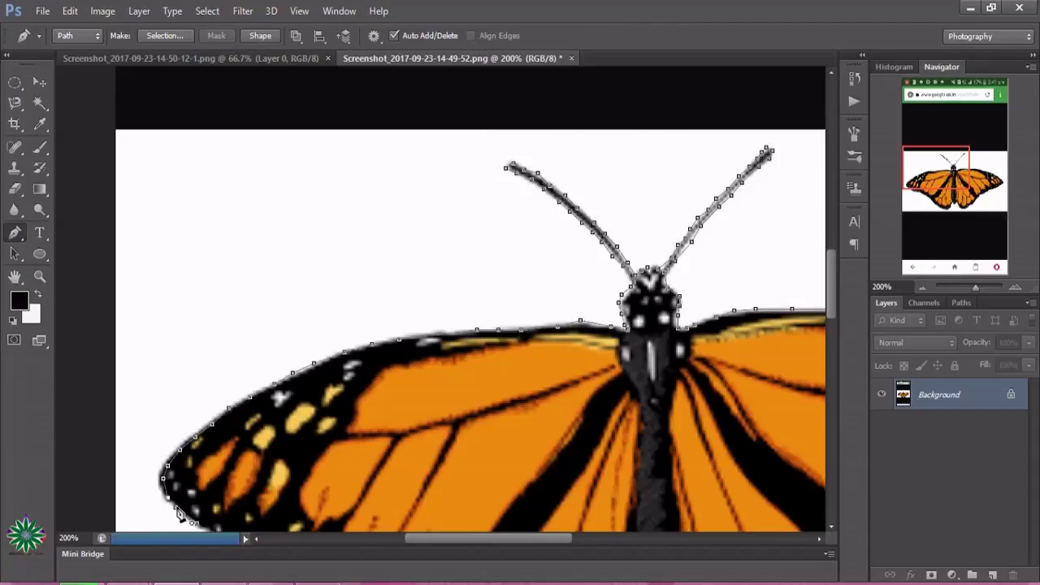
Finish the monarch path, load it as a selection, and switch to the pink butterfly document.
key("Return")
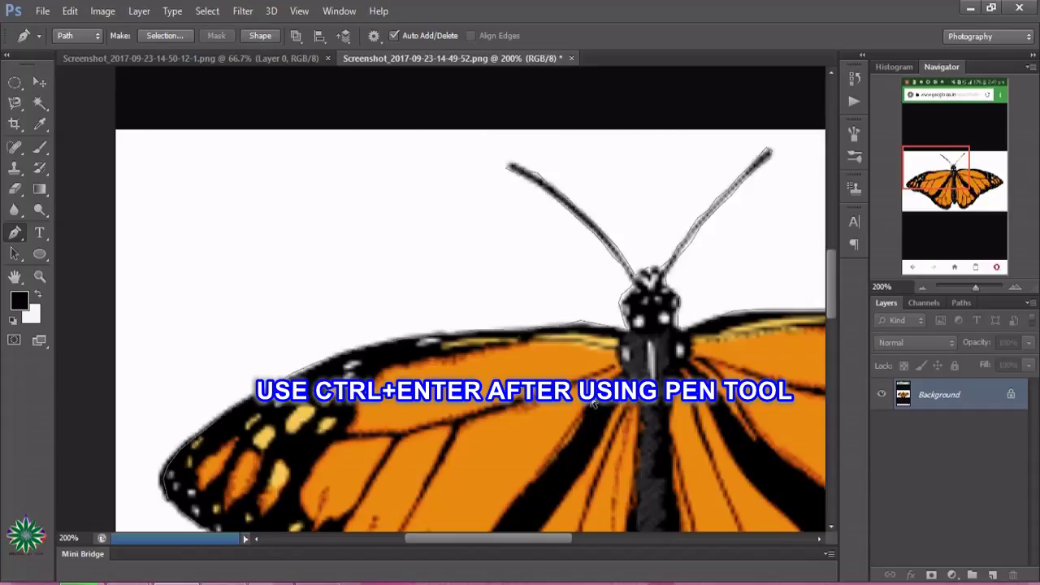
key("ctrl+Return")
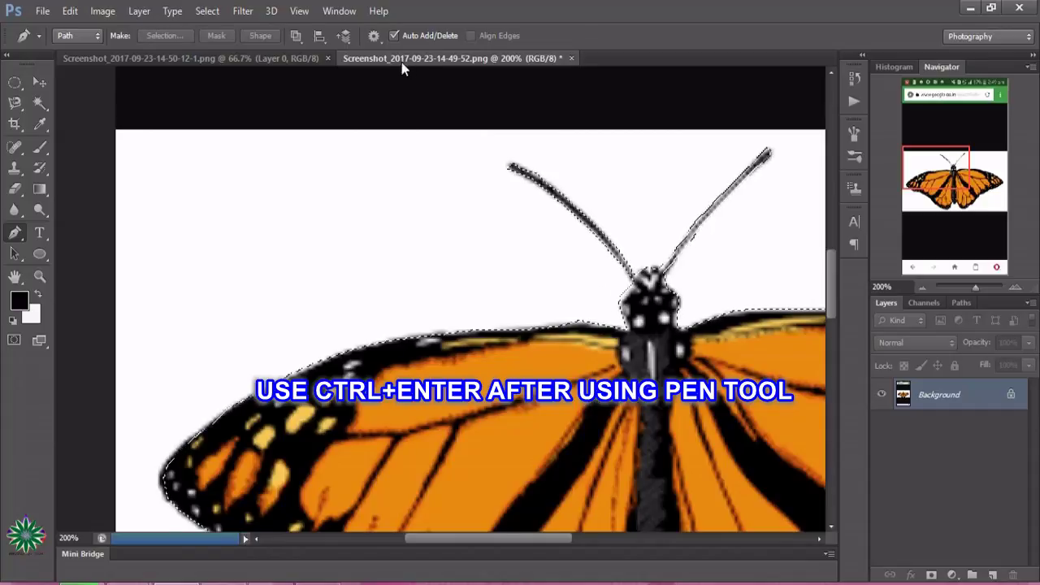
left_click(252, 58)
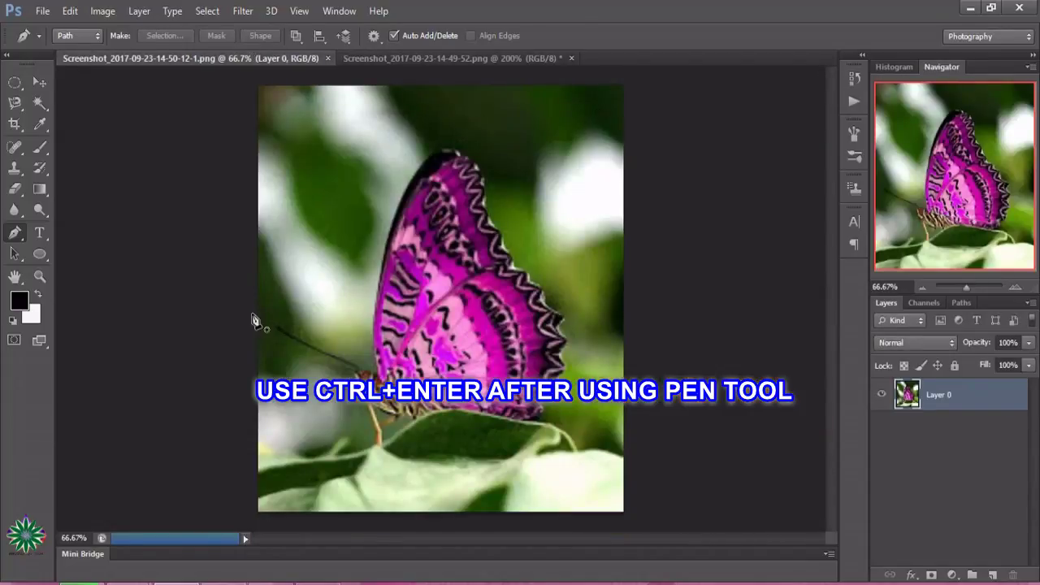
Zoom the pink butterfly to 200% and pan to its head and antenna.
left_click(39, 276)
left_click(470, 308)
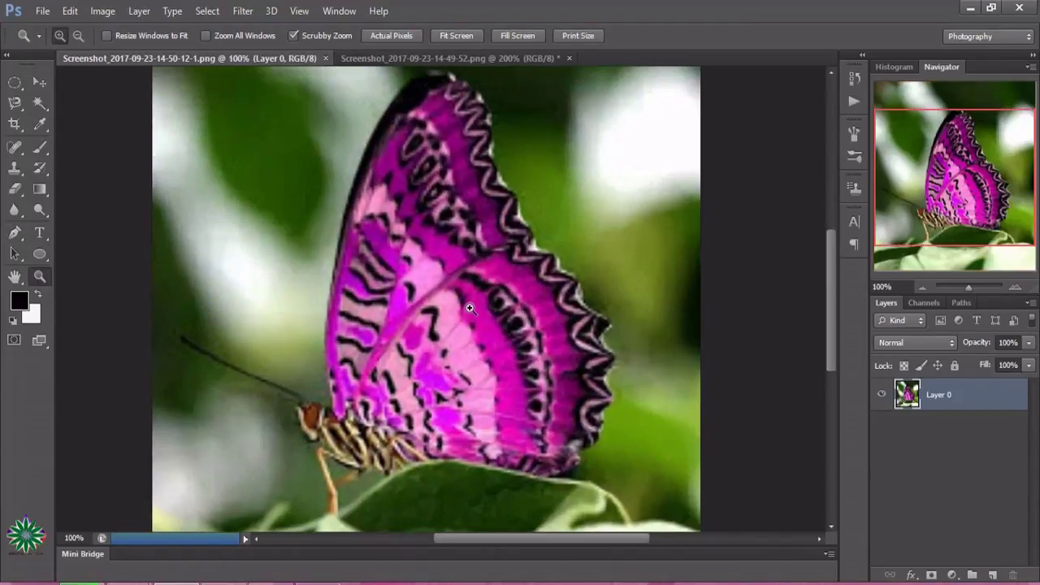
left_click(470, 308)
left_click_drag(539, 549, 488, 553)
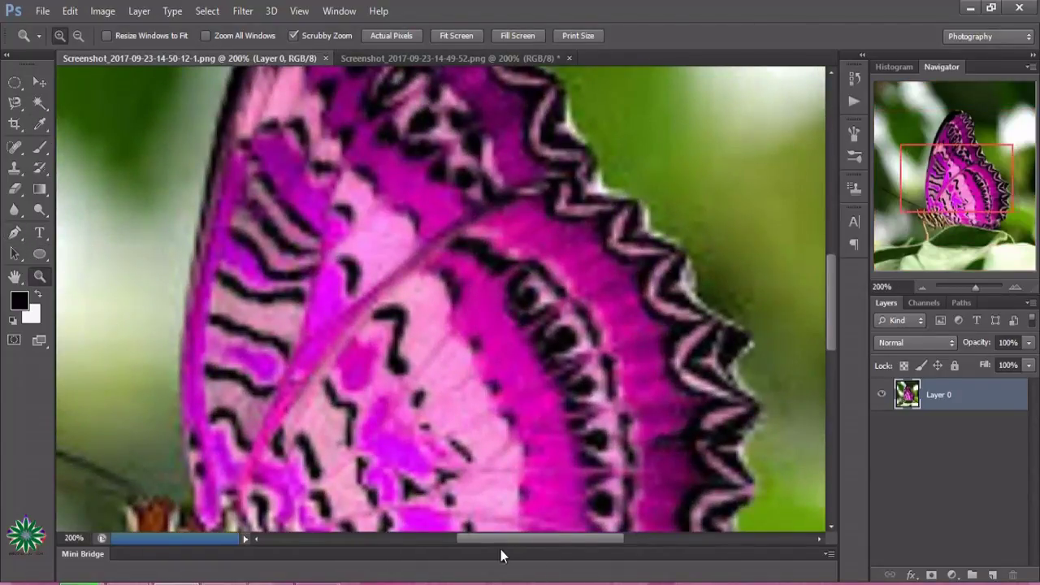
left_click_drag(837, 288, 839, 323)
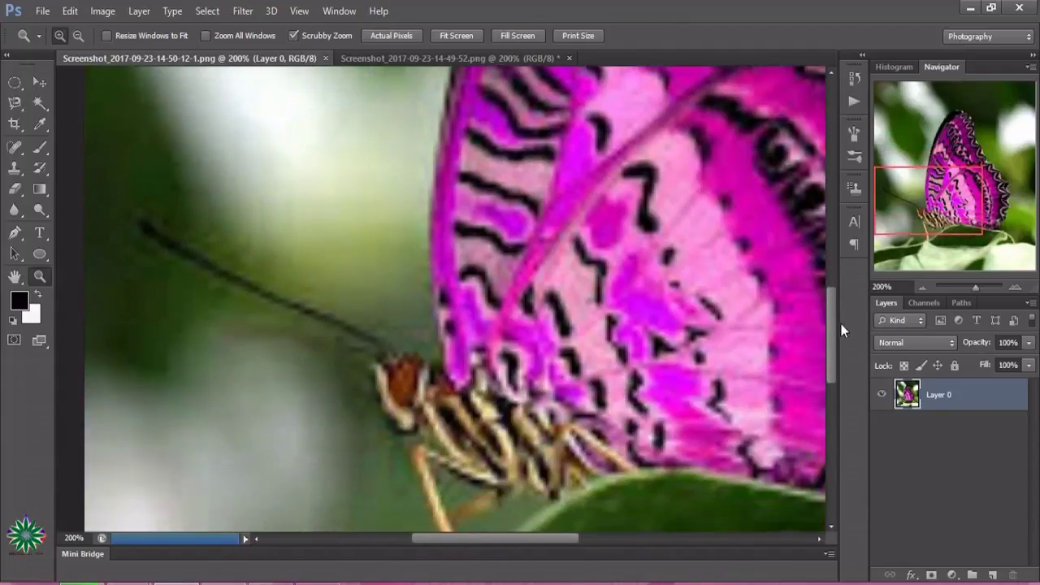
left_click(15, 232)
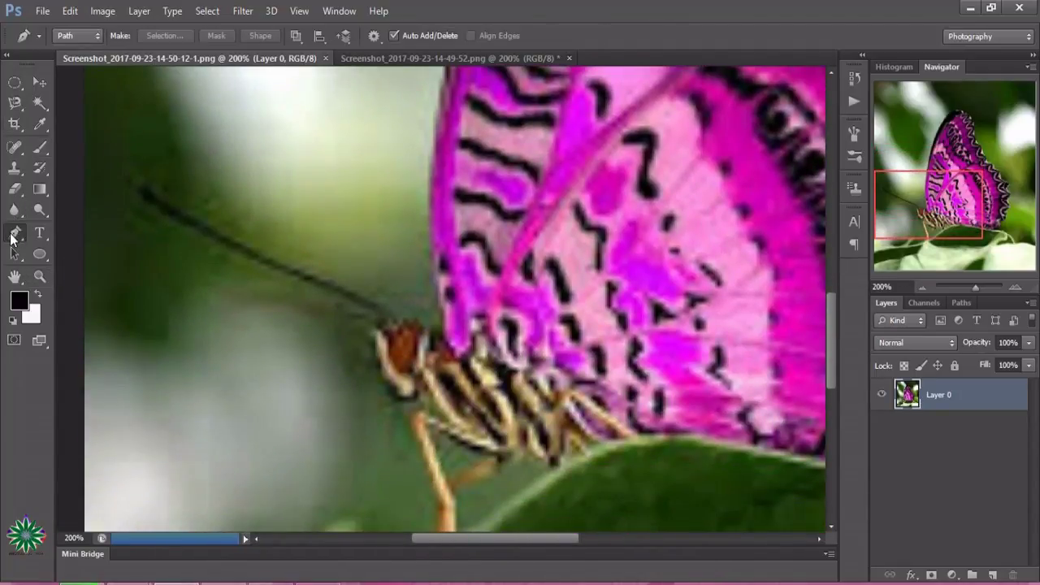
Start a path at the pink butterfly's antenna tip and trace it toward the head.
left_click(131, 192)
left_click(158, 211)
left_click(179, 224)
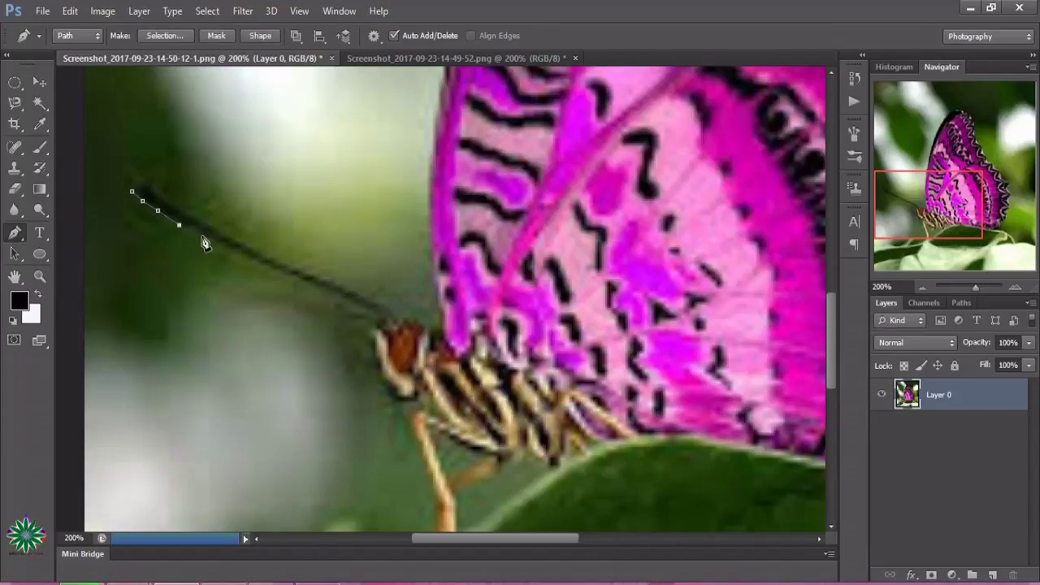
left_click(221, 247)
left_click(241, 258)
left_click(285, 276)
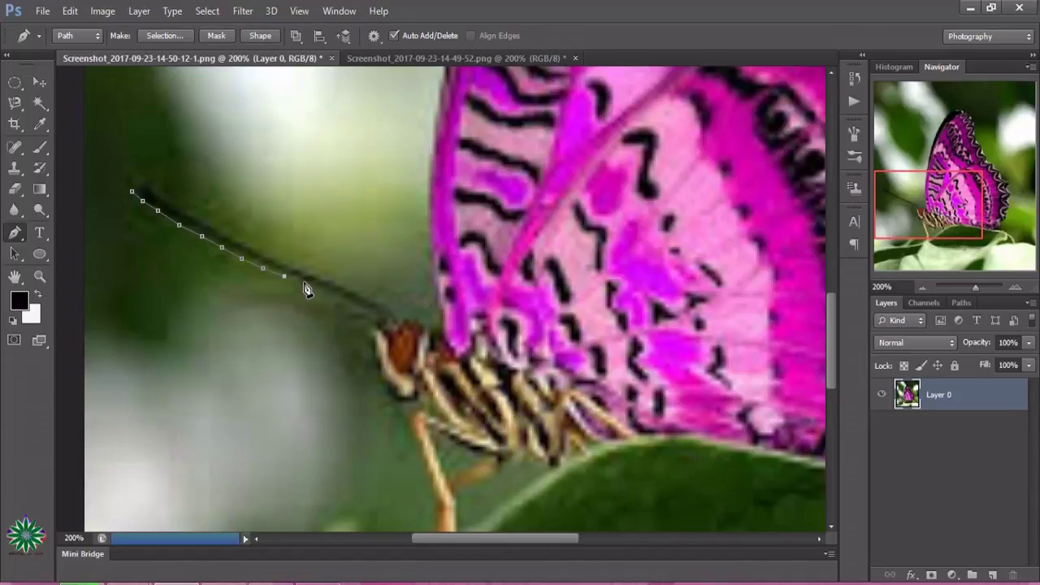
left_click(322, 289)
left_click(354, 305)
Trace the path down the front of the head and up onto the body.
left_click(374, 332)
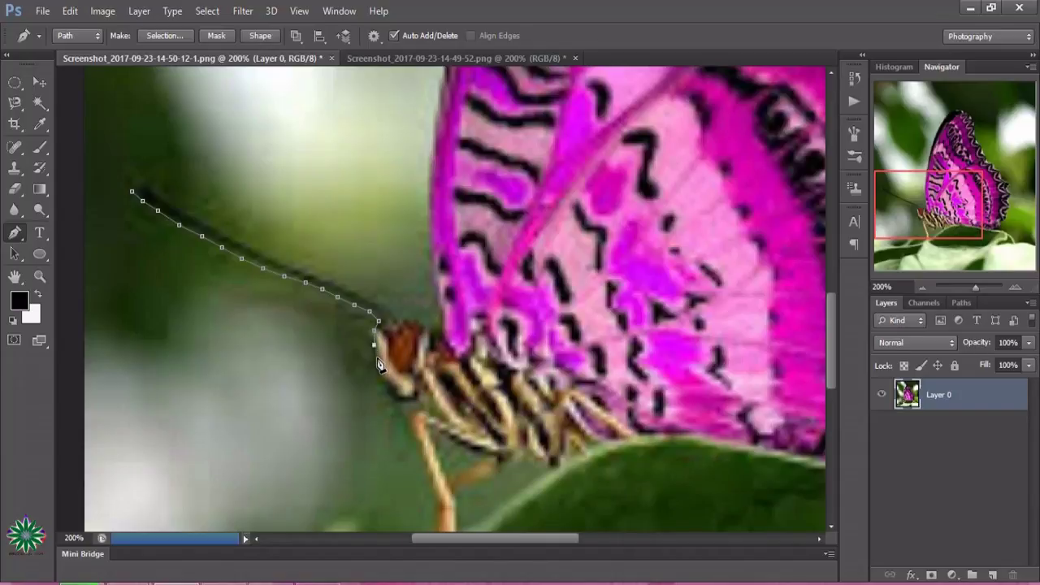
left_click(378, 357)
left_click(381, 377)
left_click(400, 399)
left_click(414, 399)
left_click(424, 387)
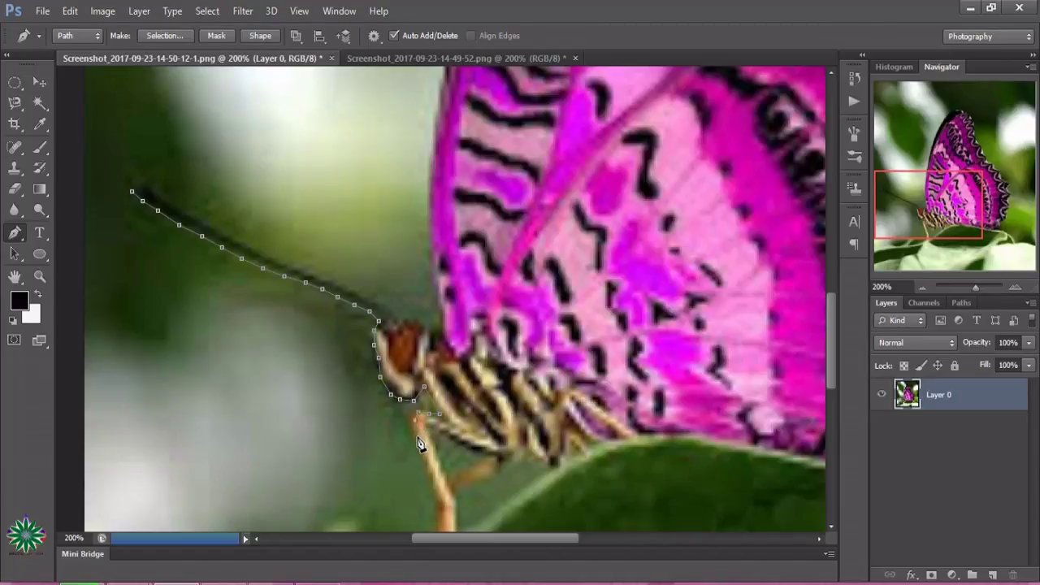
Trace the path down the butterfly's leg and back up its other side.
left_click(431, 491)
left_click(436, 507)
left_click_drag(834, 355, 836, 383)
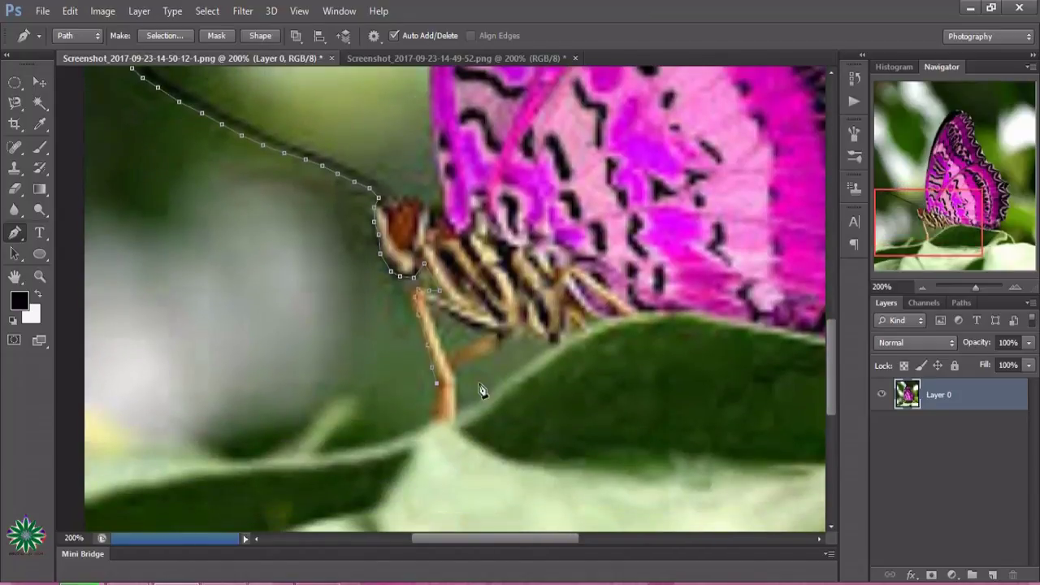
left_click(449, 420)
left_click(471, 360)
left_click(502, 335)
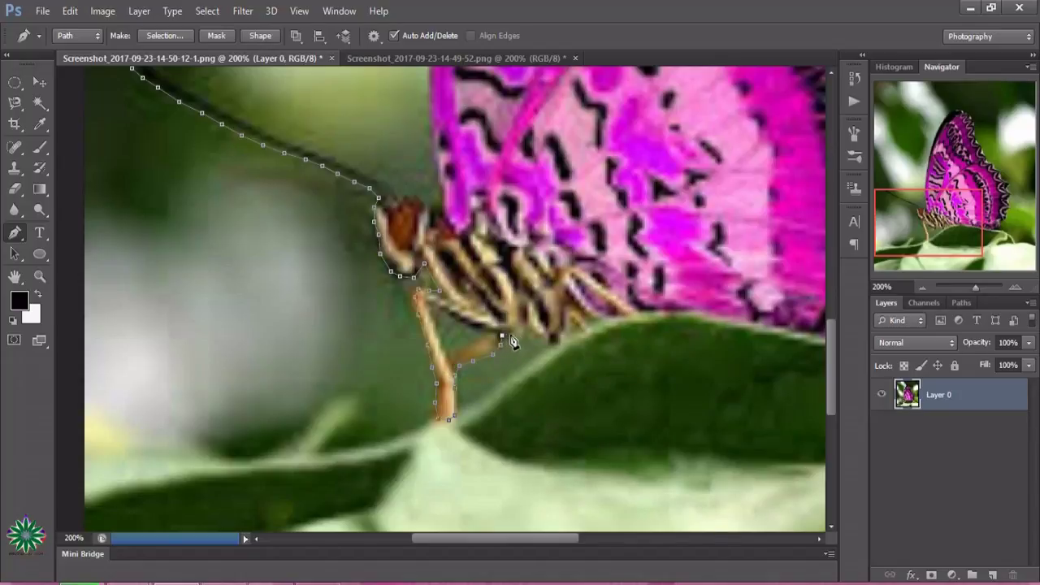
Trace the path along the leaf edge beneath the body.
left_click(559, 341)
left_click(634, 315)
left_click(680, 318)
left_click(721, 320)
left_click(759, 327)
left_click_drag(561, 540, 621, 540)
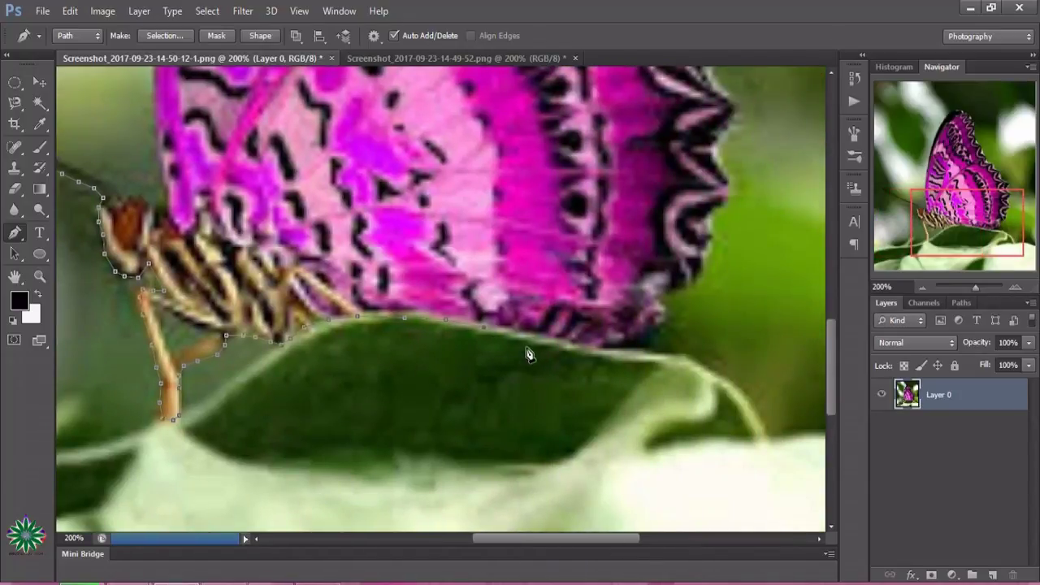
Follow the leaf under the wing, then trace up the wing's outer edge.
left_click(516, 331)
left_click(543, 336)
left_click(605, 342)
left_click(632, 339)
left_click(666, 319)
left_click(666, 292)
left_click(696, 274)
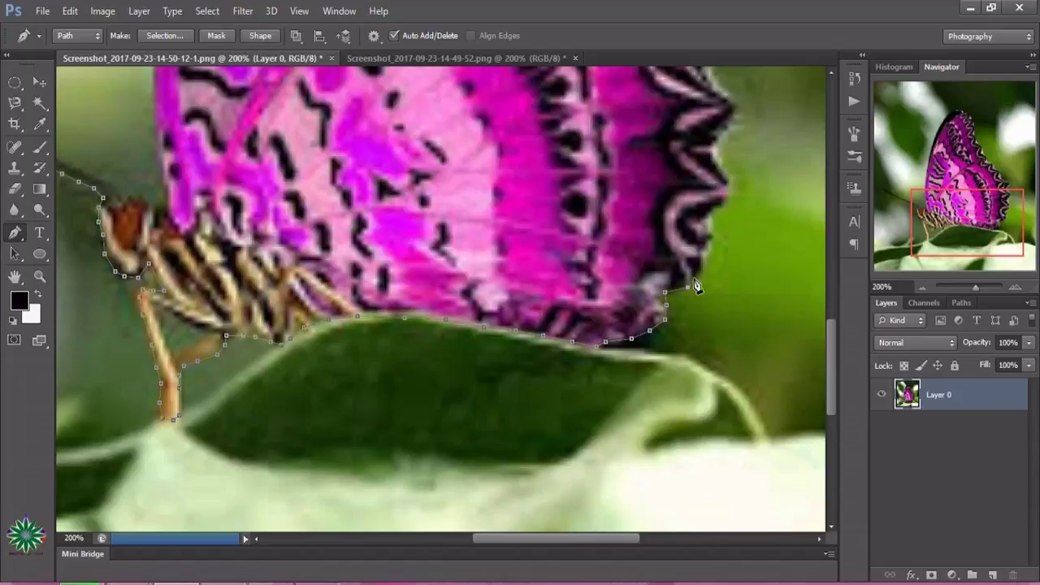
left_click(709, 240)
Extend the path higher along the wing's scalloped outer edge.
left_click(736, 118)
left_click_drag(830, 358, 831, 285)
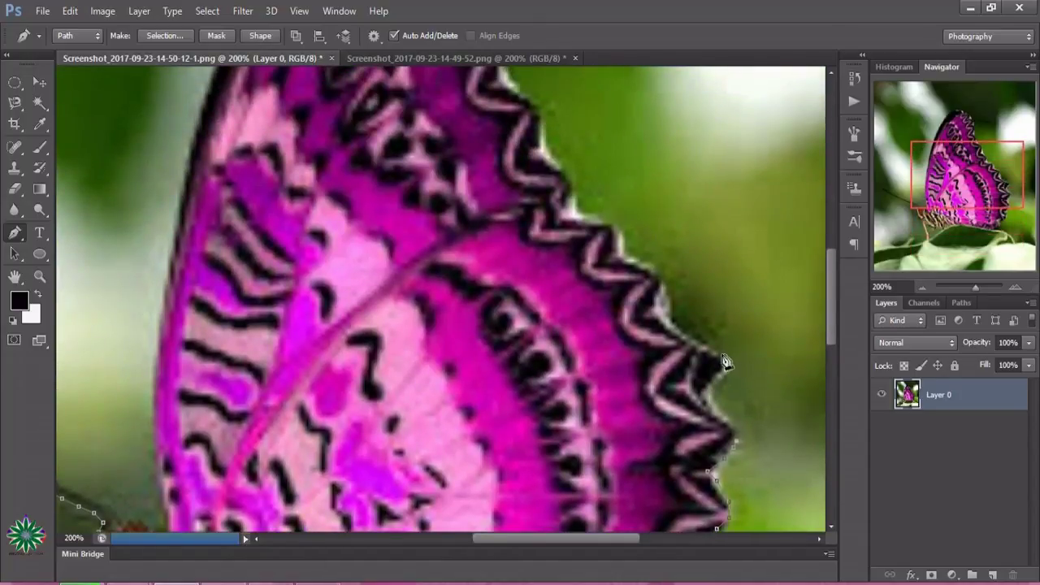
left_click(721, 355)
left_click(718, 353)
left_click(675, 325)
left_click(660, 280)
left_click(643, 273)
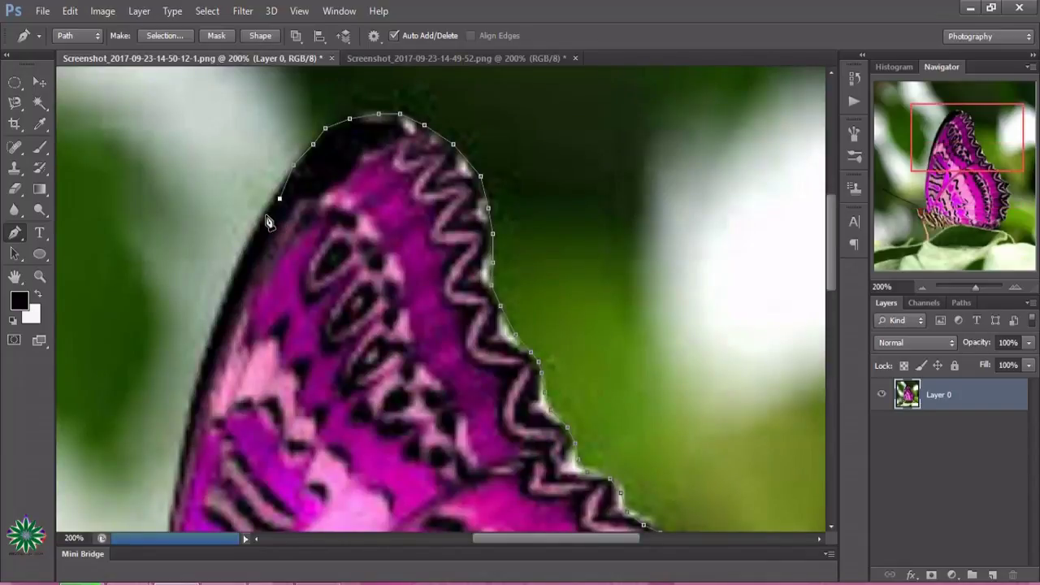
Trace over the wing's upper edge and down its left edge to the lower wing.
left_click(266, 217)
left_click(220, 310)
left_click_drag(829, 263, 829, 303)
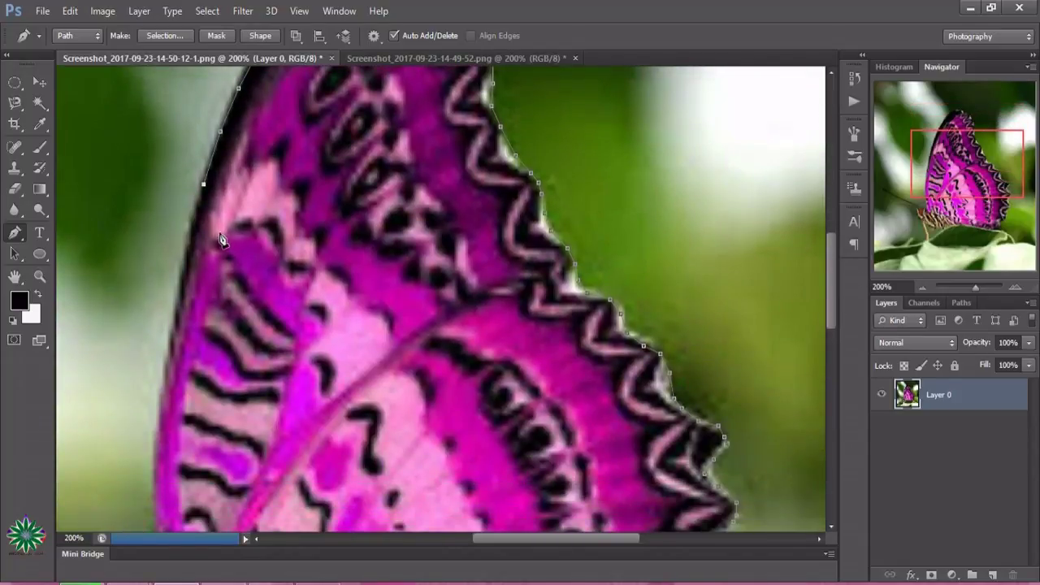
left_click(189, 233)
left_click(180, 274)
left_click(175, 315)
left_click(166, 345)
left_click(162, 389)
left_click(159, 442)
Trace the path along the lower body and over the top of the head.
left_click_drag(830, 286, 832, 335)
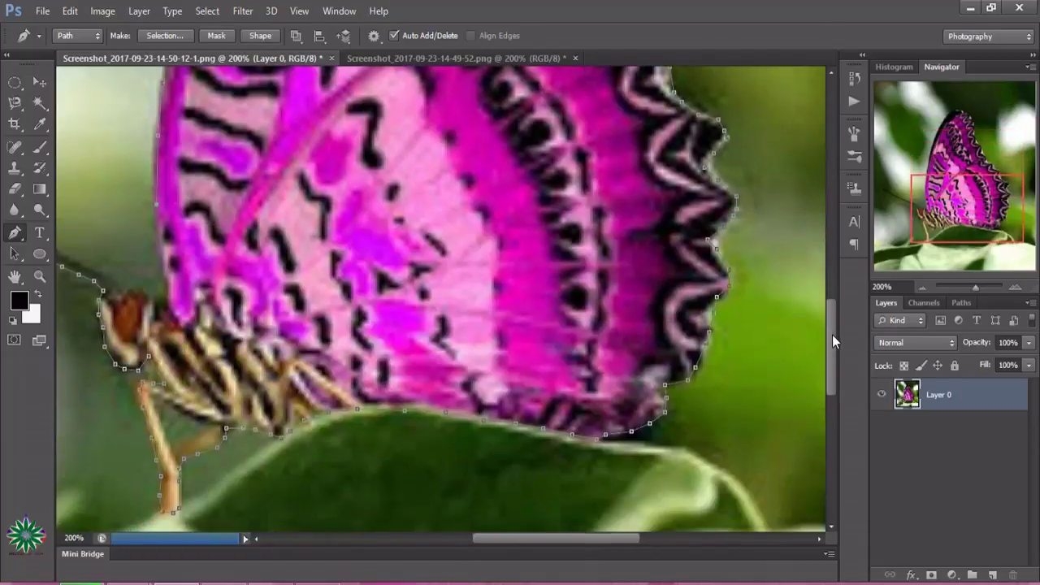
left_click(164, 299)
left_click(134, 289)
left_click(111, 285)
left_click(82, 269)
left_click_drag(513, 542, 439, 542)
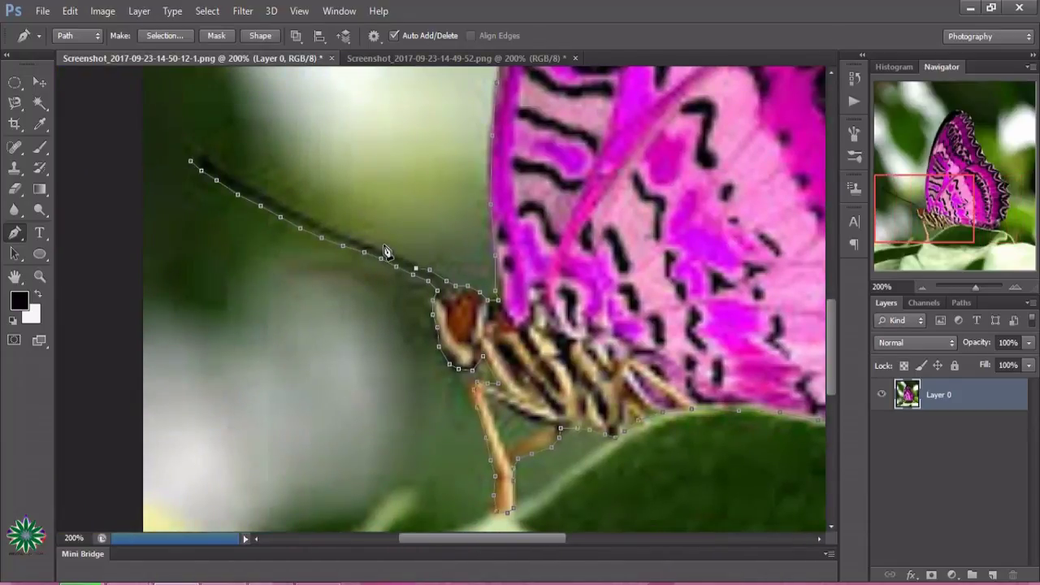
Trace up the antenna to its tip and close the butterfly outline.
left_click(398, 257)
left_click(355, 239)
left_click(319, 224)
left_click(291, 209)
left_click(264, 195)
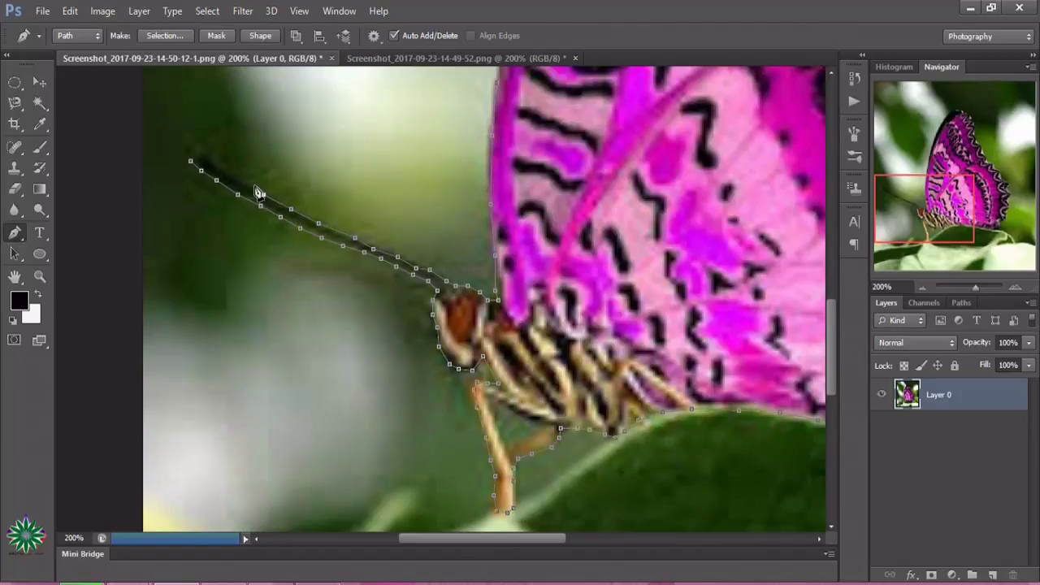
left_click(239, 180)
left_click(213, 166)
left_click(192, 164)
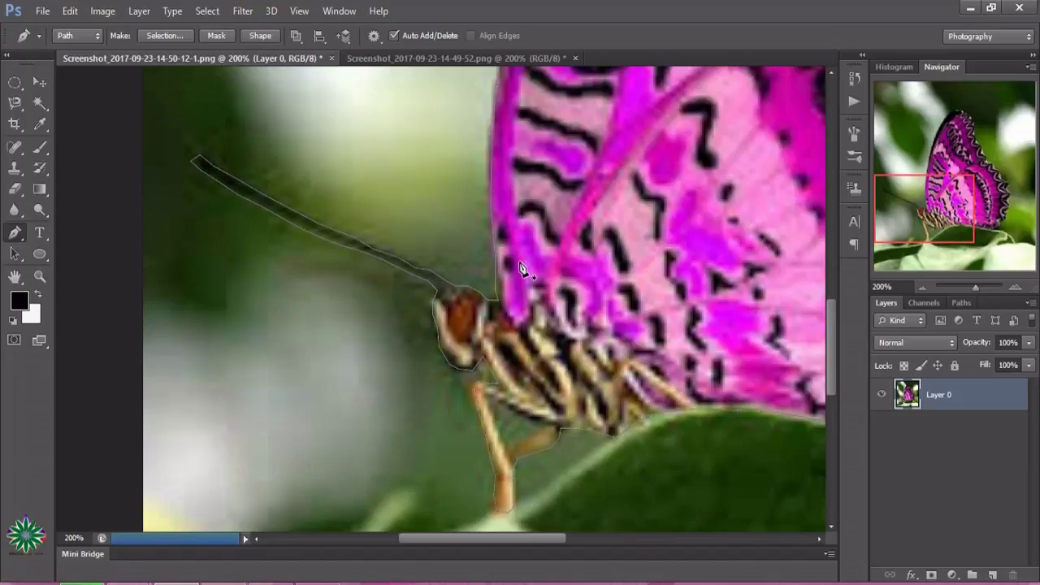
left_click(491, 404)
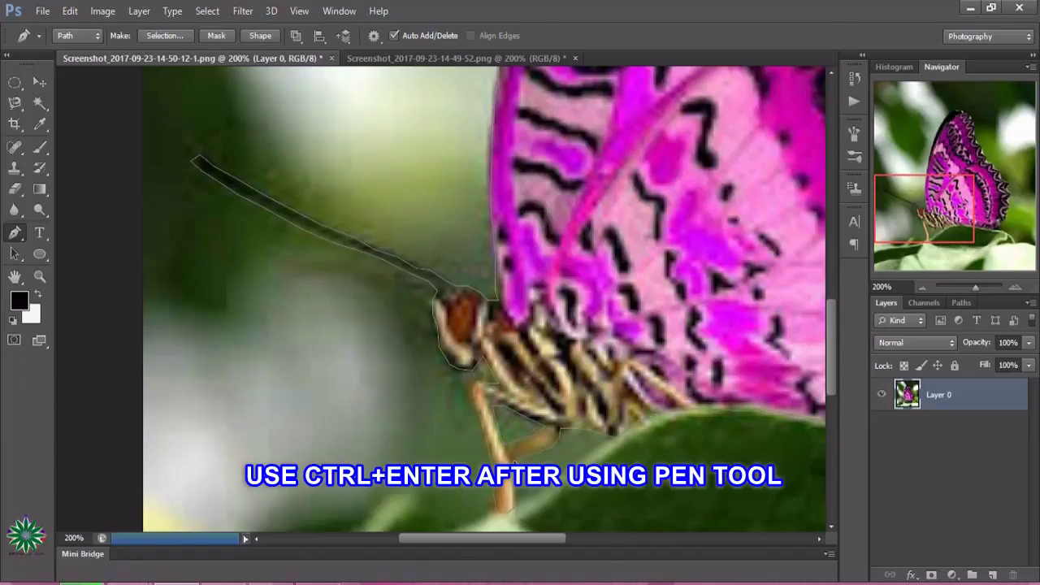
Load the closed outline as a selection and zoom out to 100% to see the whole butterfly.
key("ctrl+Return")
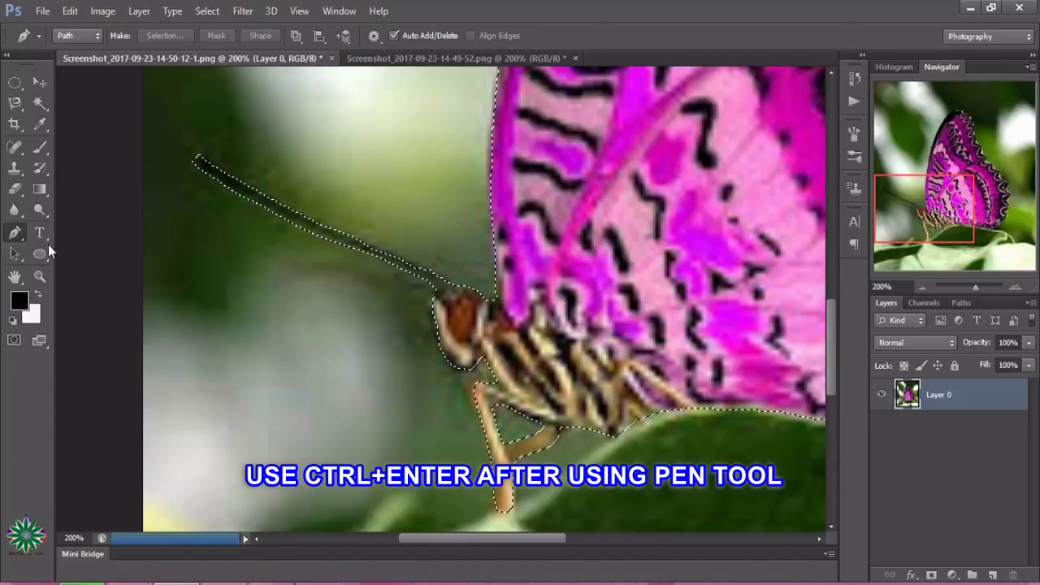
left_click(41, 275)
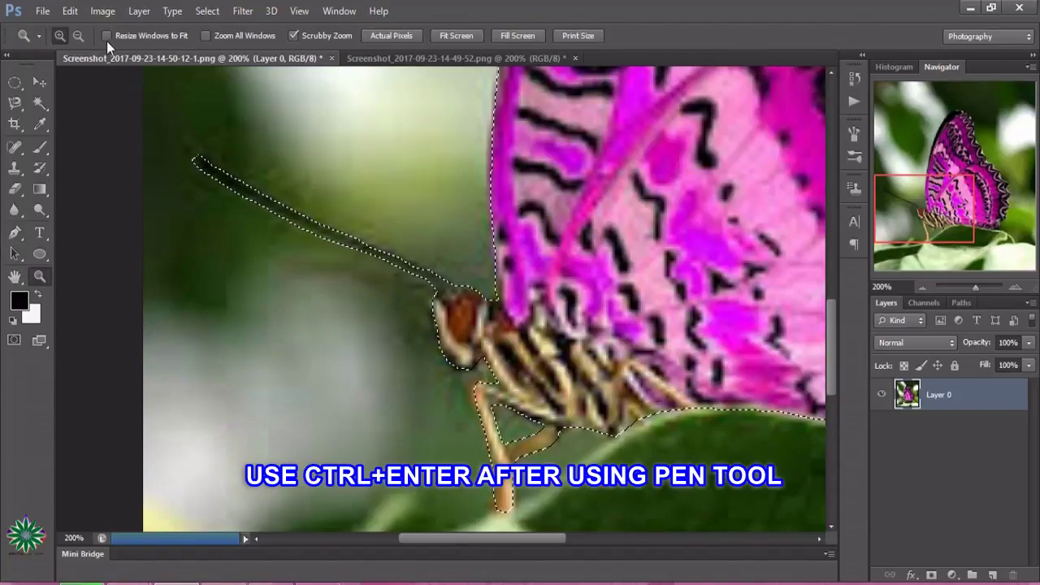
left_click(78, 35)
key("ctrl+d")
left_click(442, 218)
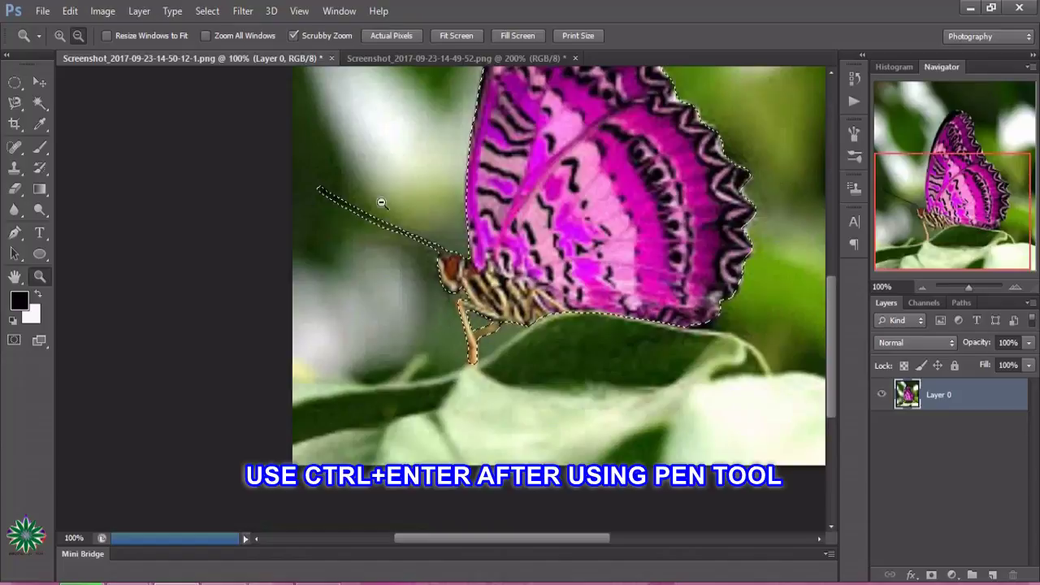
left_click(42, 10)
Open the girl-nature-smile-beauty JPEG from the multimedia drive's image folder.
left_click(97, 44)
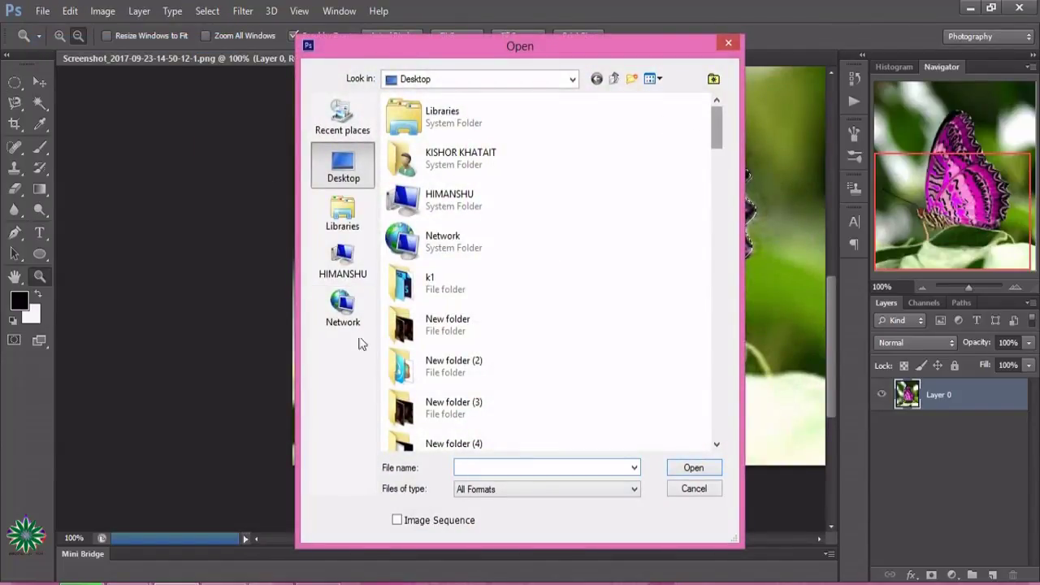
left_click(345, 279)
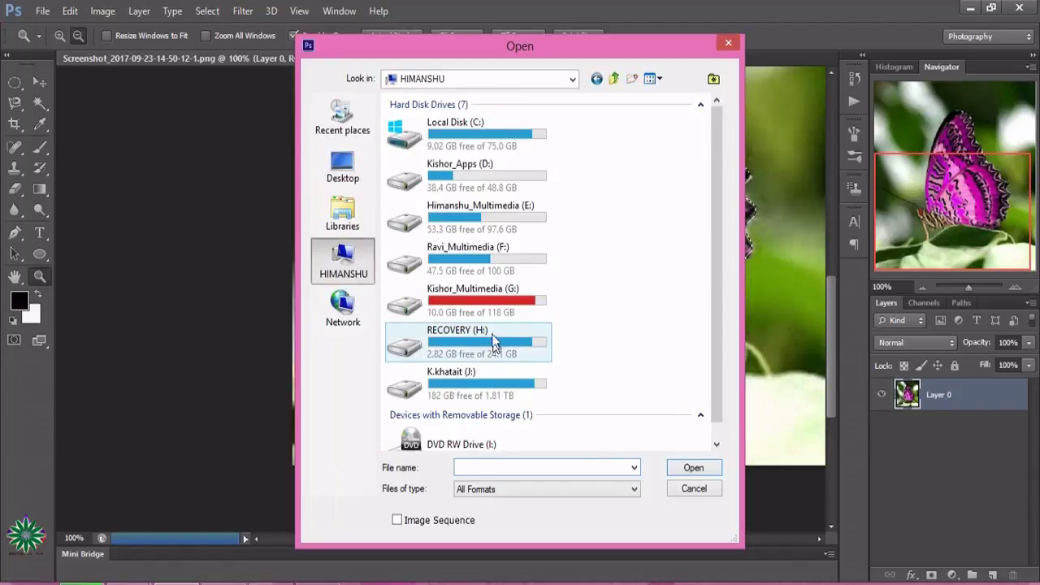
double_click(543, 303)
double_click(681, 406)
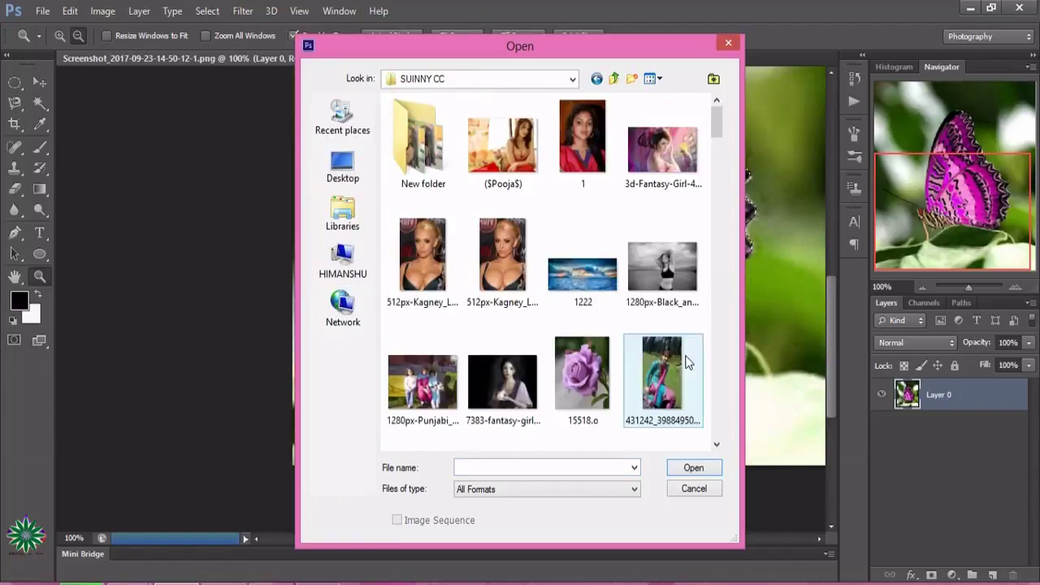
scroll(722, 150, "down", 2)
left_click_drag(720, 140, 751, 321)
double_click(590, 308)
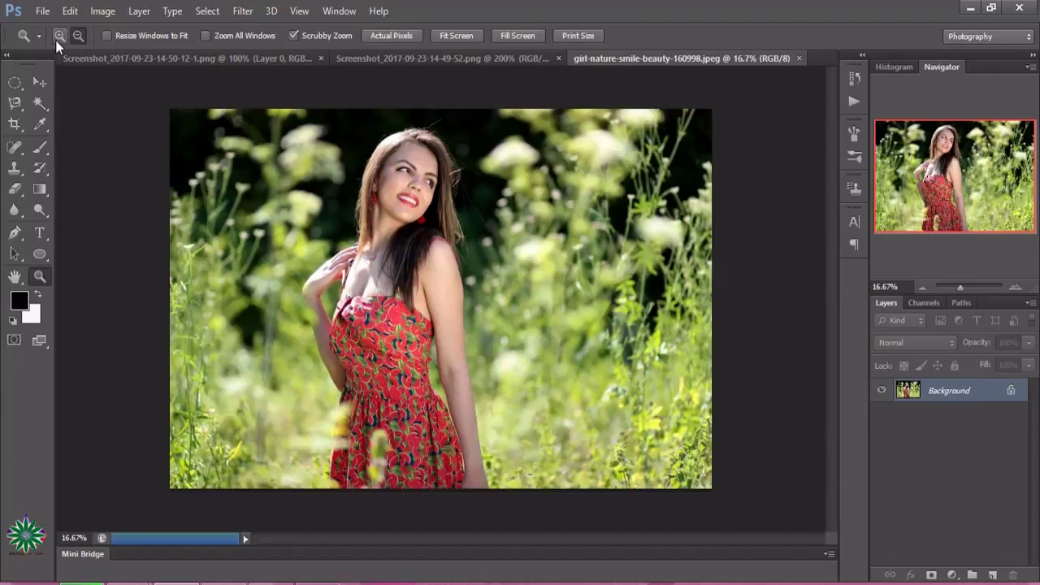
Drag the selected orange monarch from the butterfly screenshot onto the meadow photo as a new layer.
left_click(362, 292)
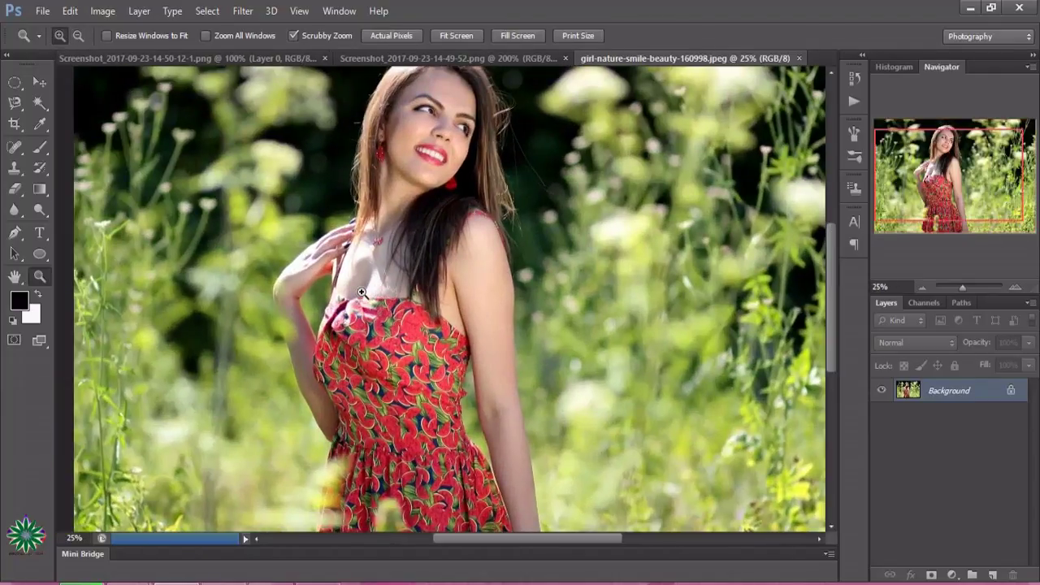
scroll(431, 349, "up", 1)
left_click_drag(556, 536, 580, 560)
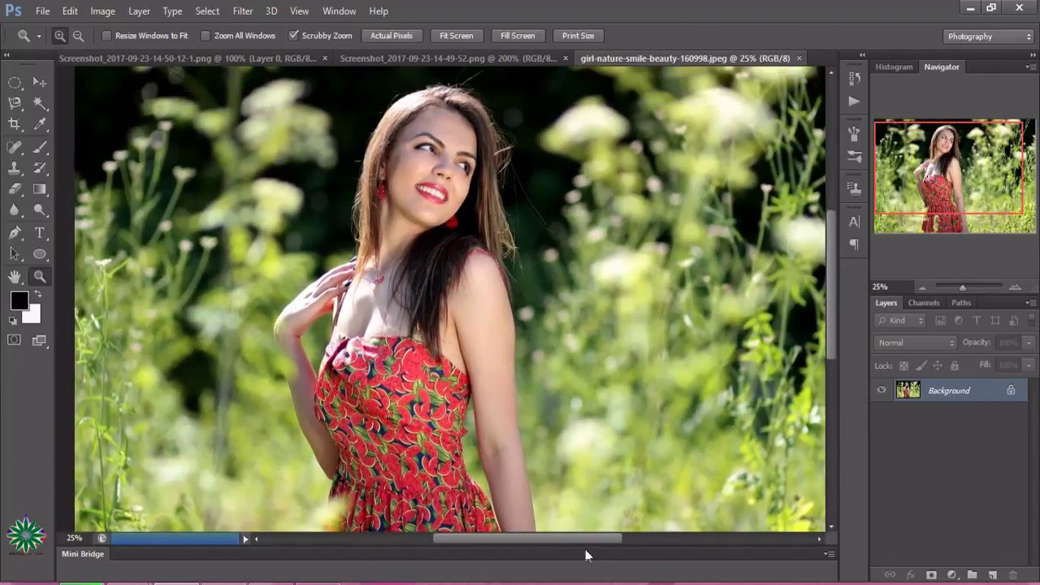
scroll(562, 271, "up", 2)
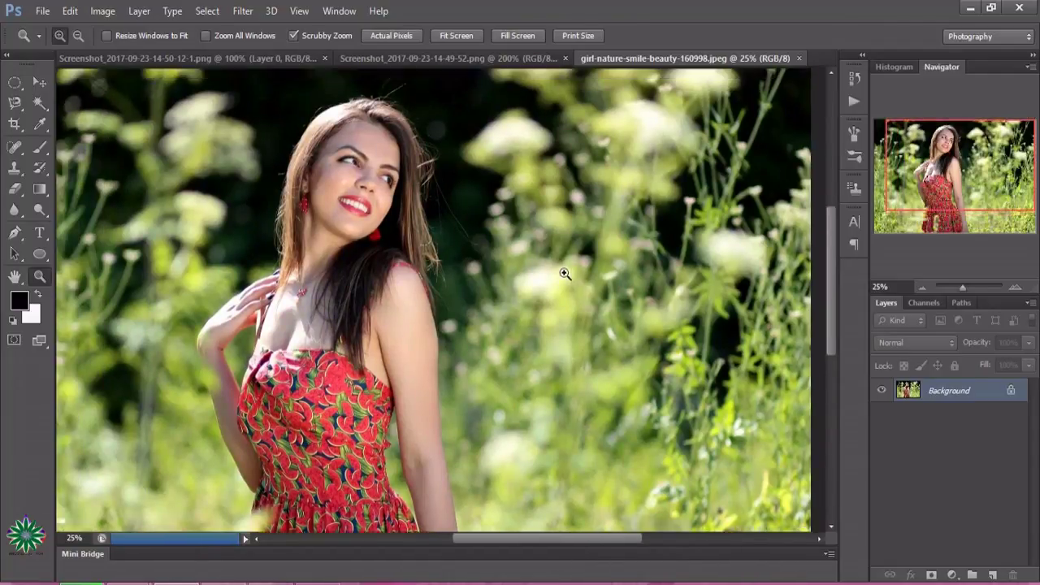
scroll(565, 273, "down", 1)
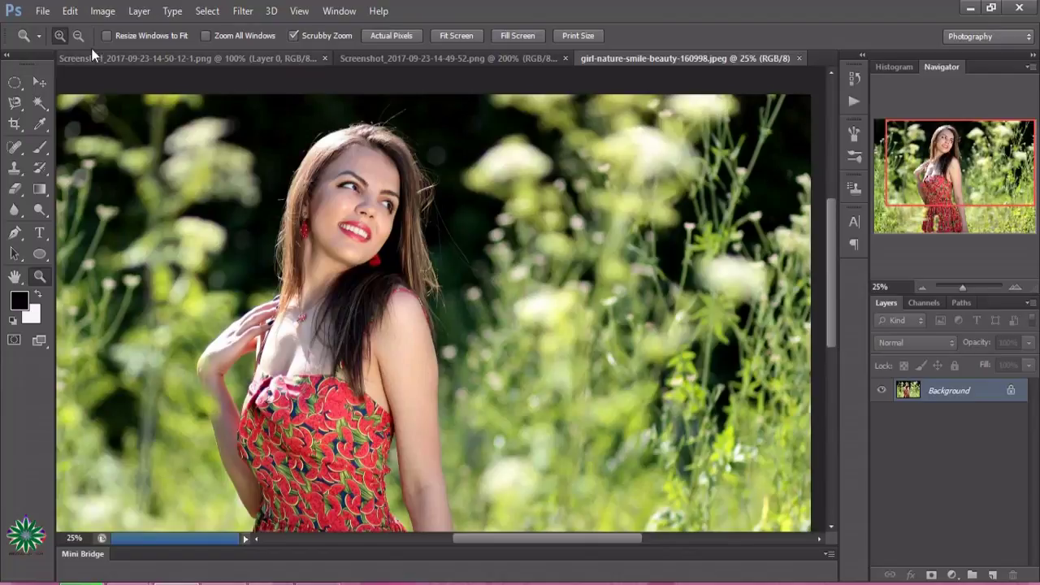
left_click(469, 56)
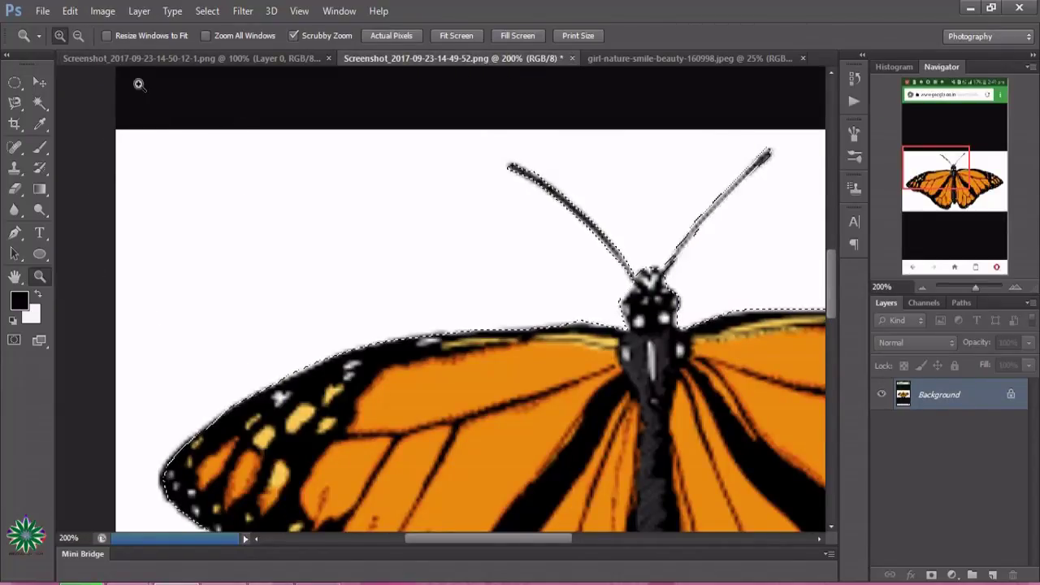
left_click(78, 35)
left_click(486, 336)
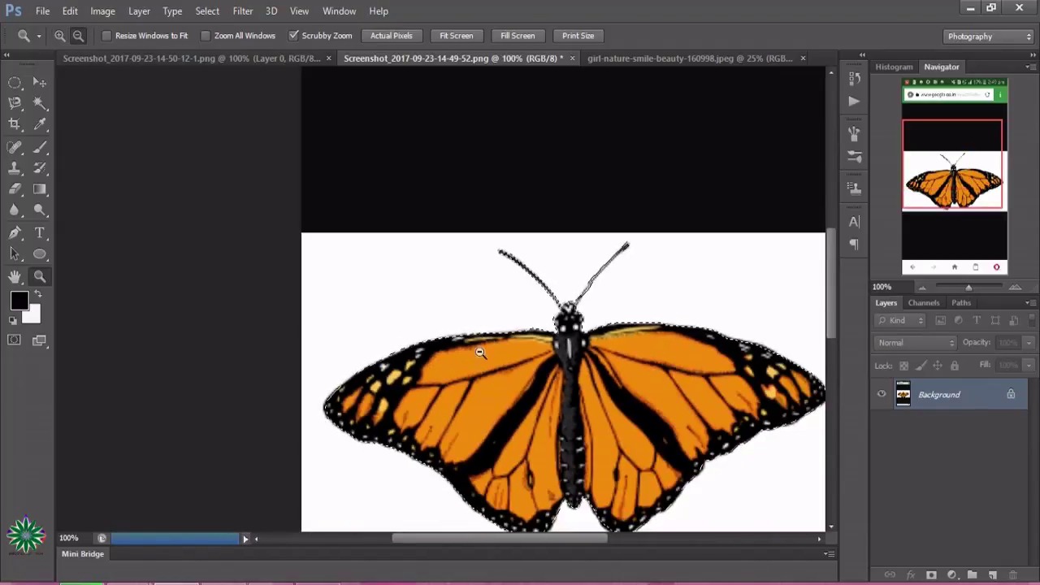
left_click_drag(501, 545, 523, 551)
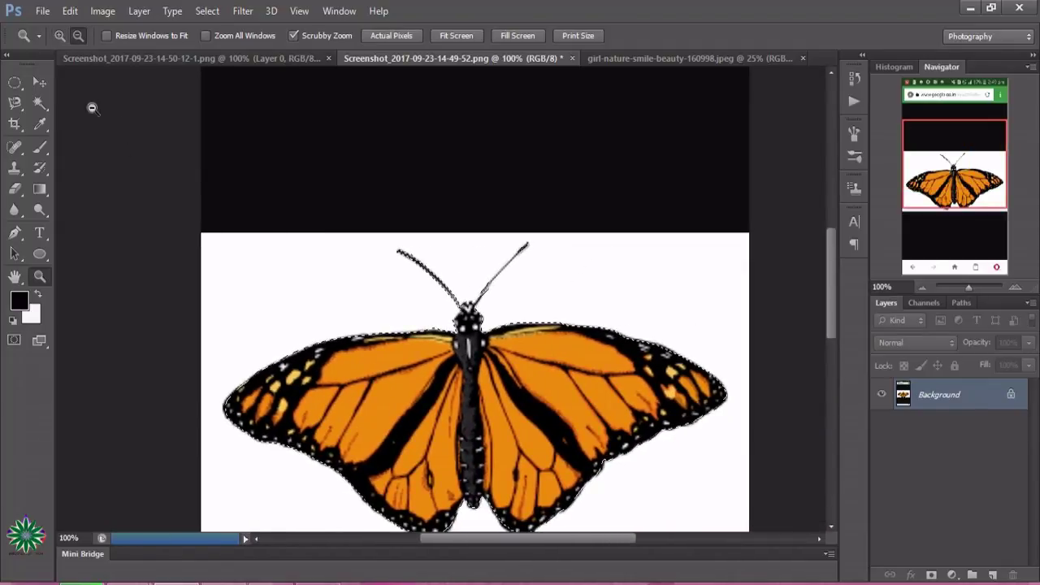
left_click(40, 82)
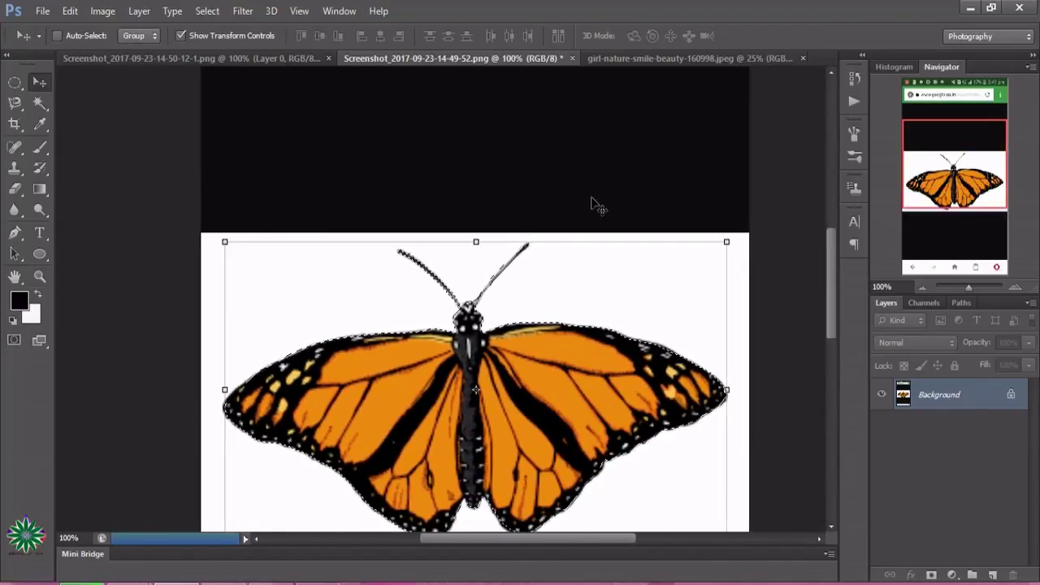
mouse_move(480, 352)
left_mouse_down()
mouse_move(587, 137)
mouse_move(603, 68)
mouse_move(540, 244)
left_mouse_up()
left_click(602, 62)
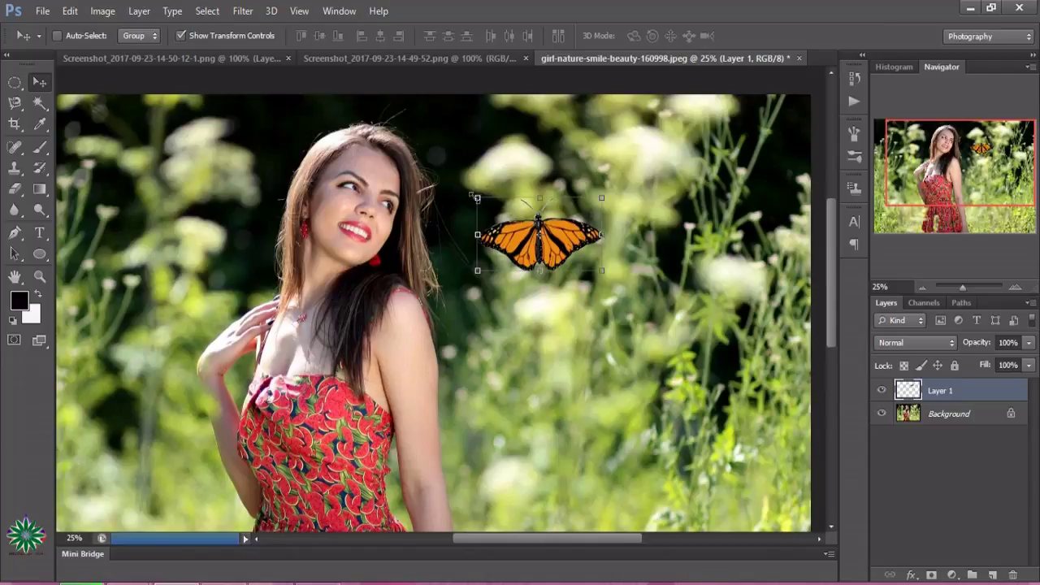
Scale the monarch down, rotate it about 74° and place it among the flowers right of the girl.
key("ctrl+t")
mouse_move(478, 197)
left_mouse_down()
mouse_move(530, 248)
mouse_move(541, 173)
mouse_move(554, 172)
left_mouse_up()
left_click_drag(581, 256, 763, 230)
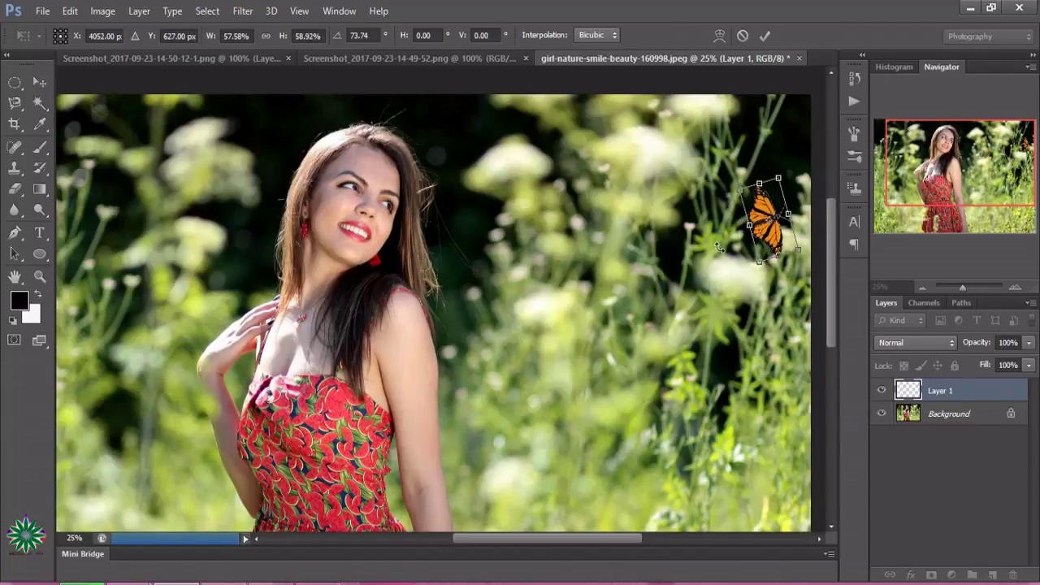
left_click(764, 37)
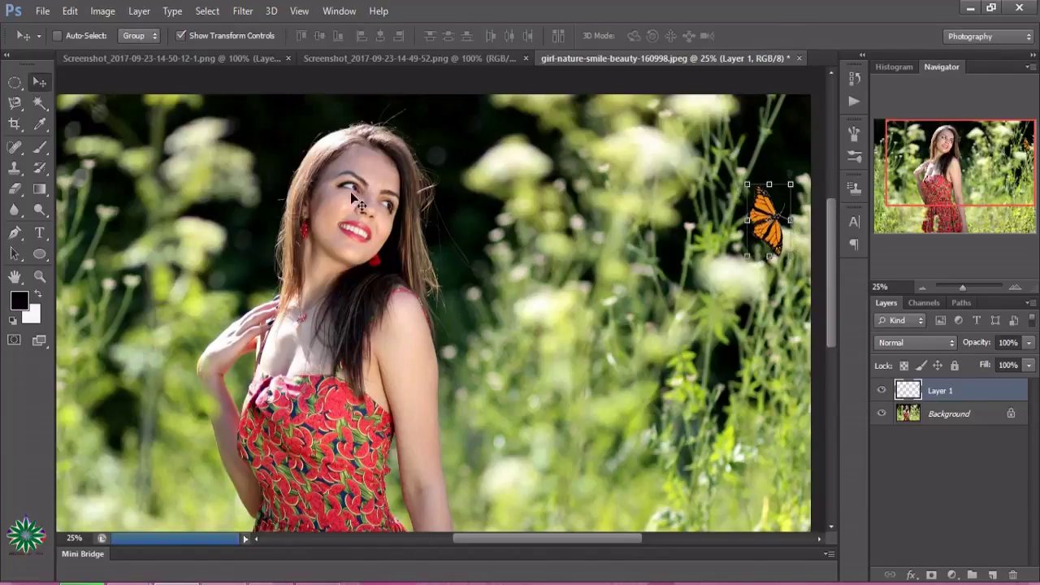
Preview the butterfly as leaf green with Hue/Saturation: Hue +49, Saturation -7, Lightness -20.
left_click(103, 13)
mouse_move(125, 51)
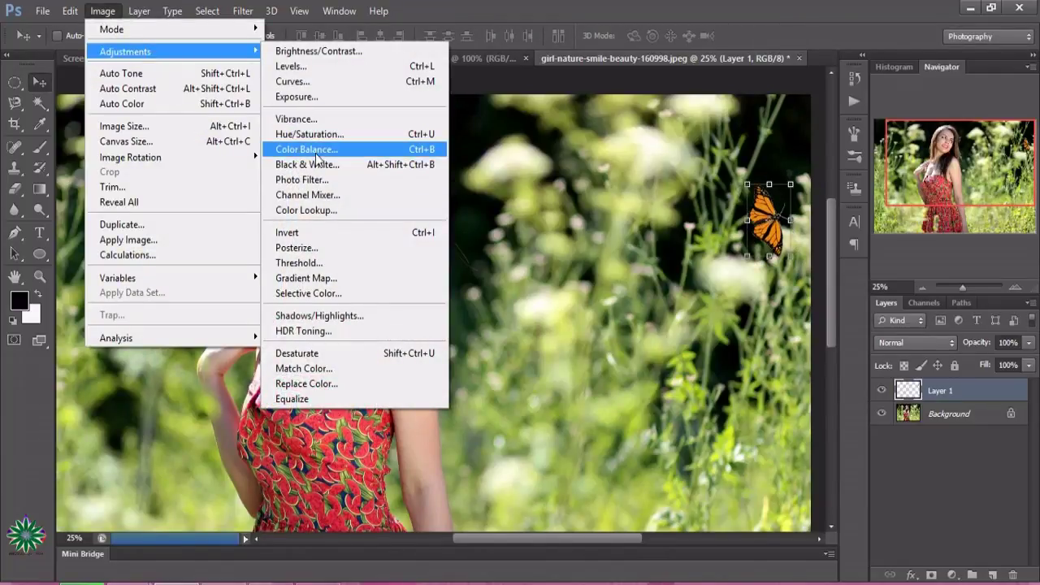
left_click(313, 134)
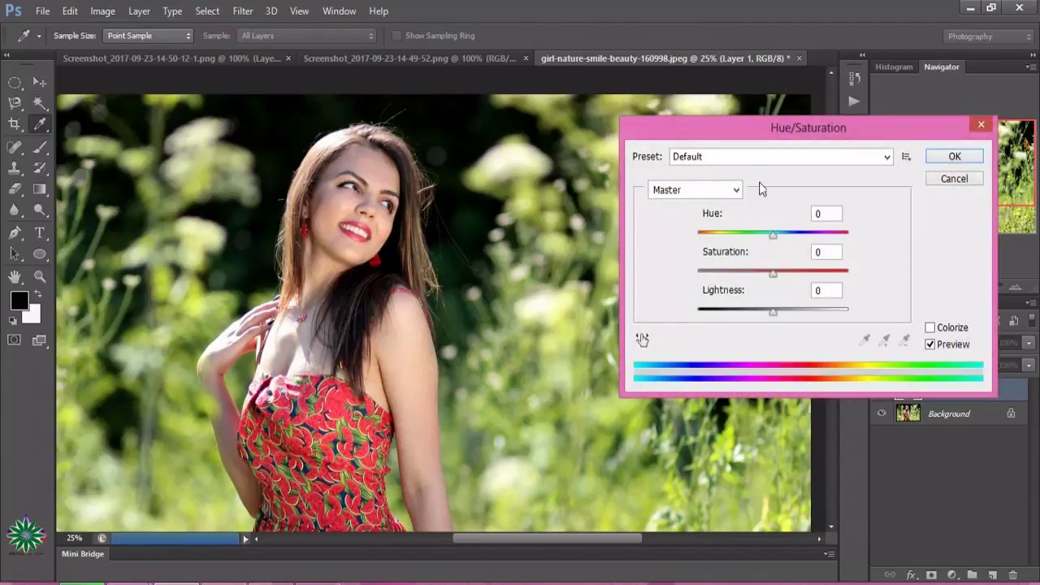
left_click_drag(752, 147, 388, 296)
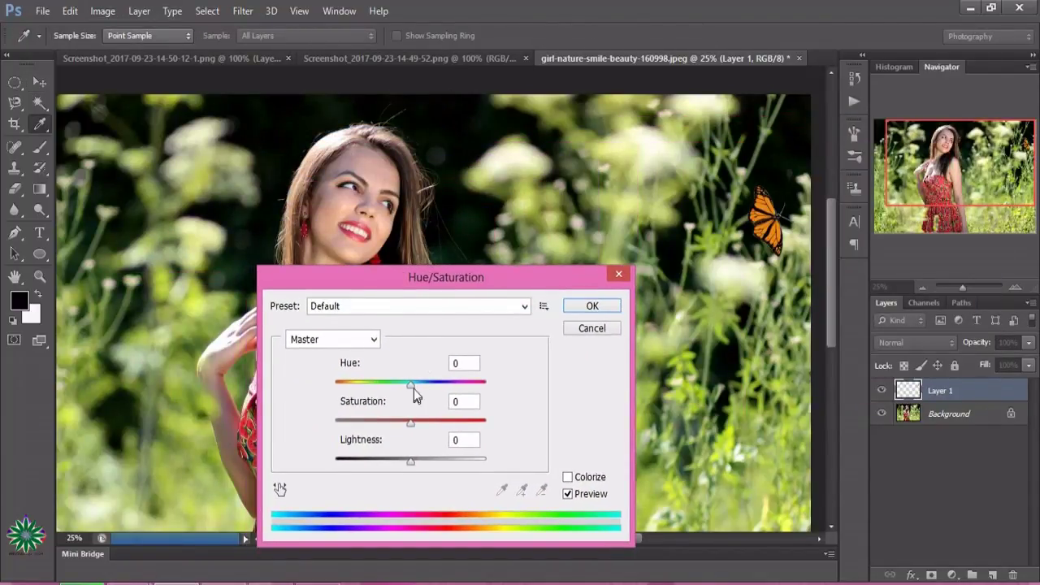
mouse_move(414, 394)
left_mouse_down()
mouse_move(464, 402)
mouse_move(439, 424)
mouse_move(407, 424)
mouse_move(396, 467)
left_mouse_up()
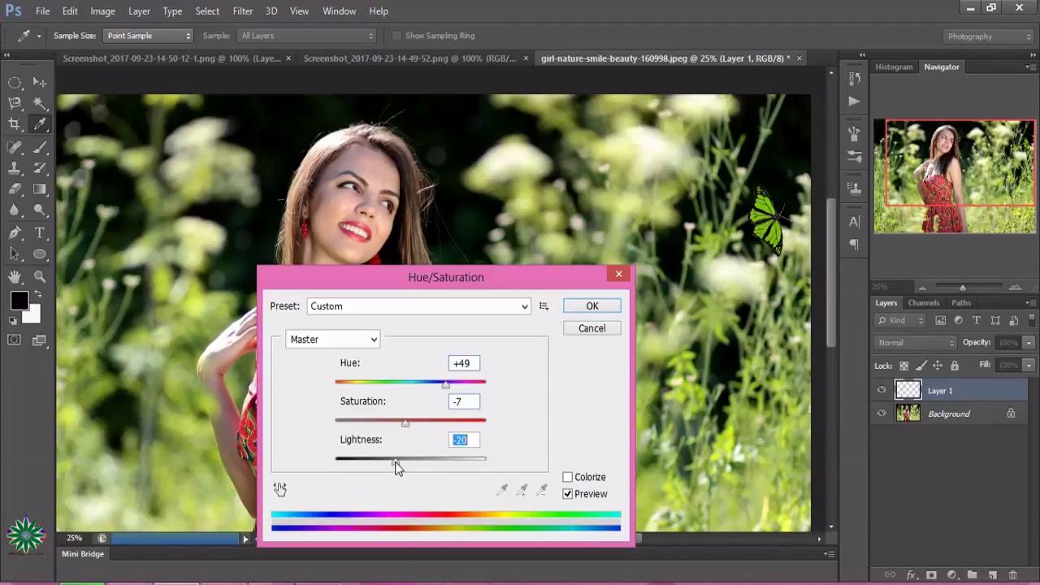
Apply the green hue, convert the Background into a layer and select the butterfly's layer.
left_click(592, 307)
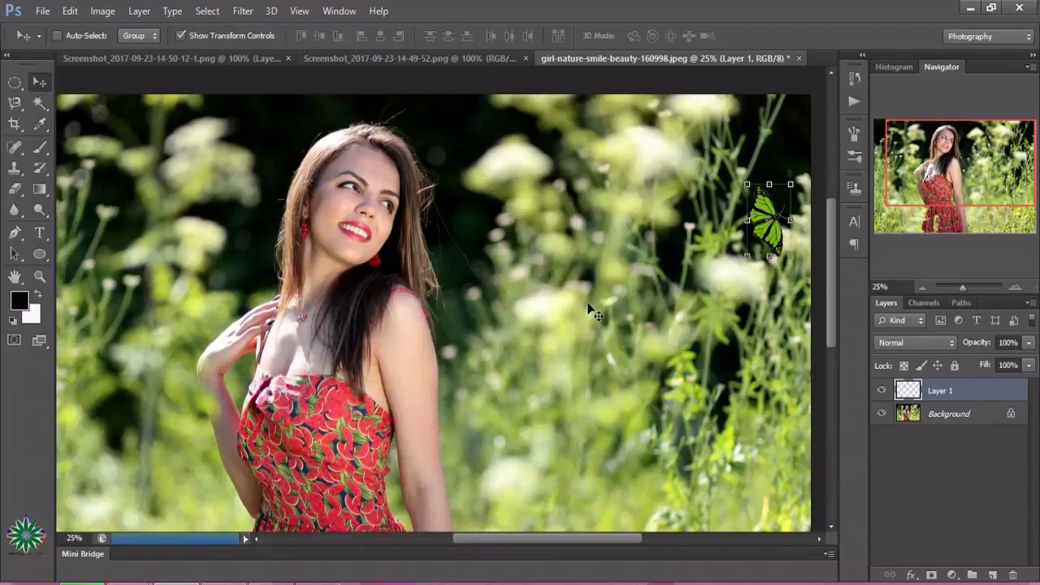
double_click(995, 416)
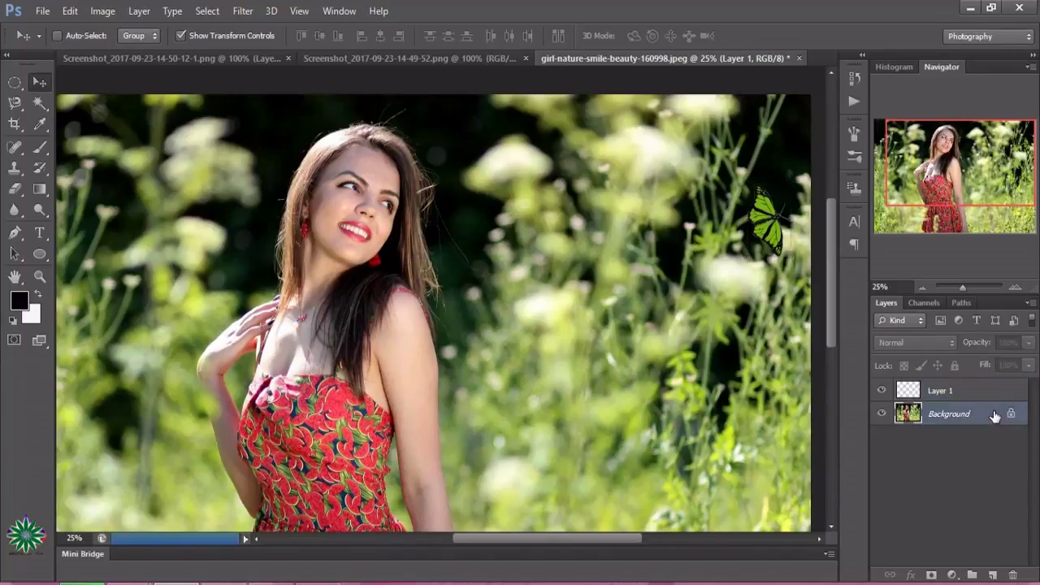
left_click(647, 188)
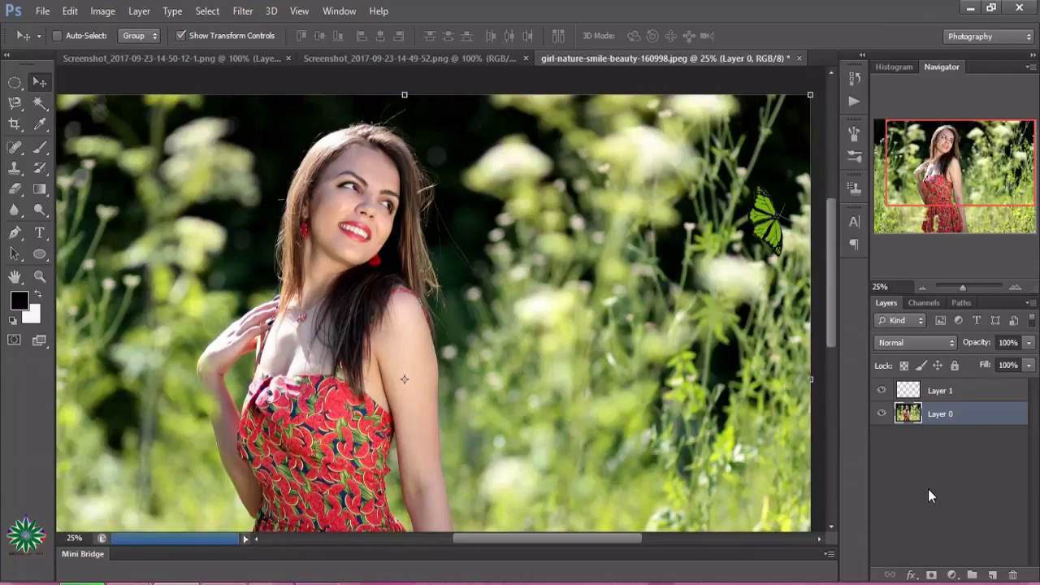
left_click(966, 393)
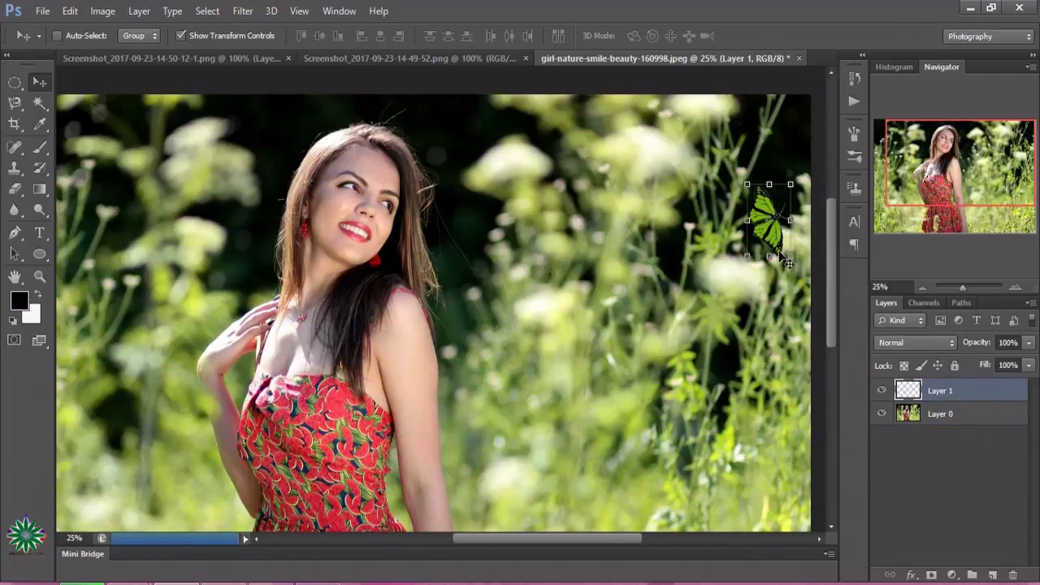
Pull the Green channel curve midpoint down slightly on the butterfly layer with Curves.
left_click(102, 11)
mouse_move(124, 52)
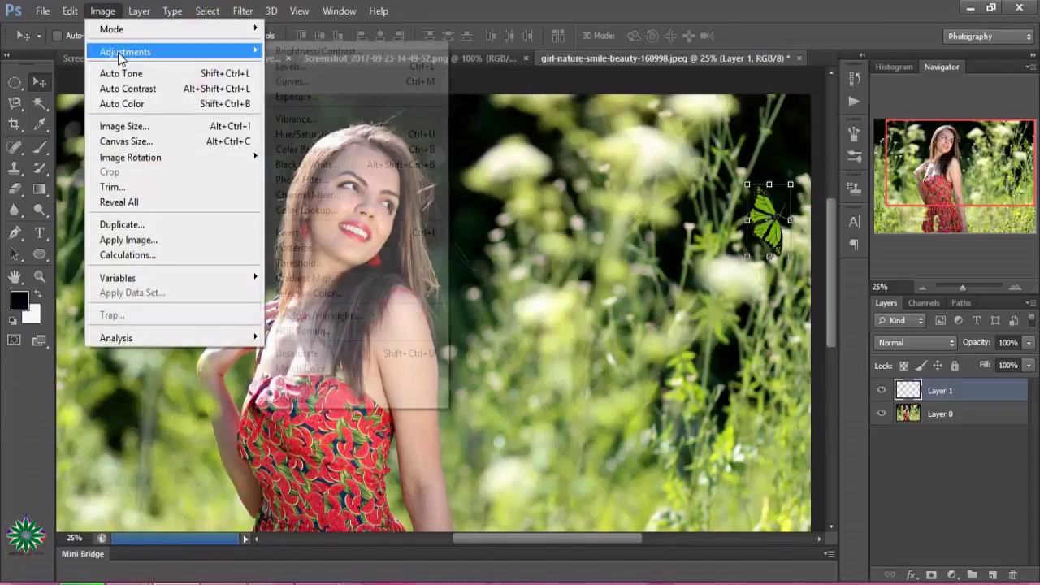
left_click(296, 82)
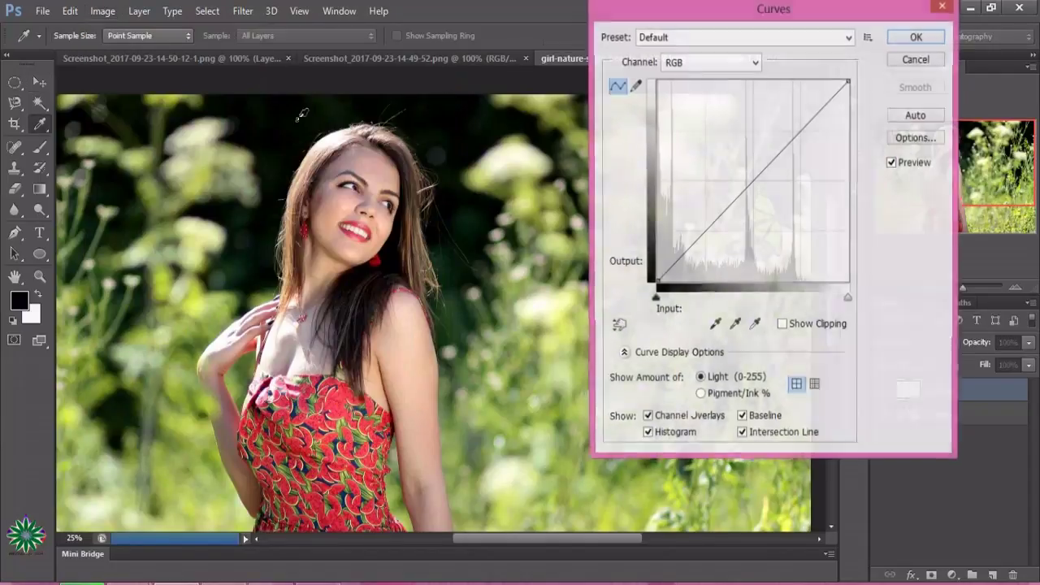
left_click_drag(777, 15, 321, 106)
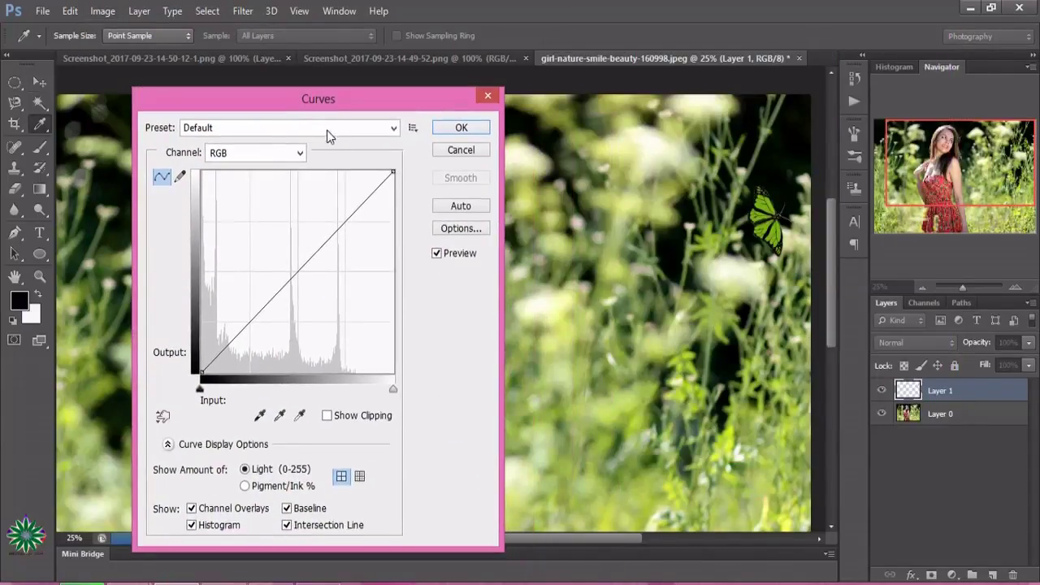
left_click(274, 155)
left_click(260, 196)
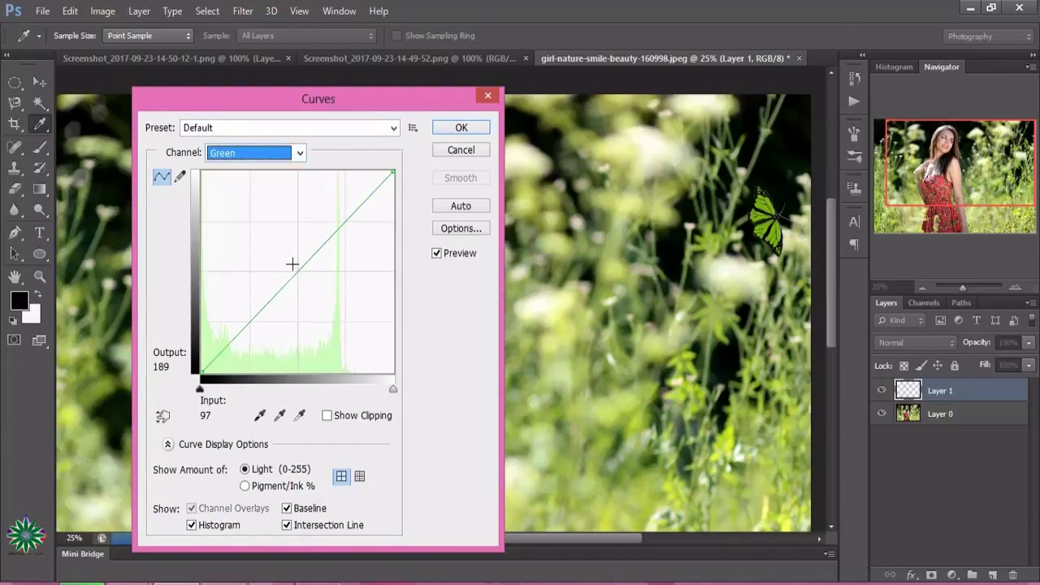
mouse_move(297, 278)
left_mouse_down()
mouse_move(279, 266)
mouse_move(293, 284)
left_mouse_up()
key("v")
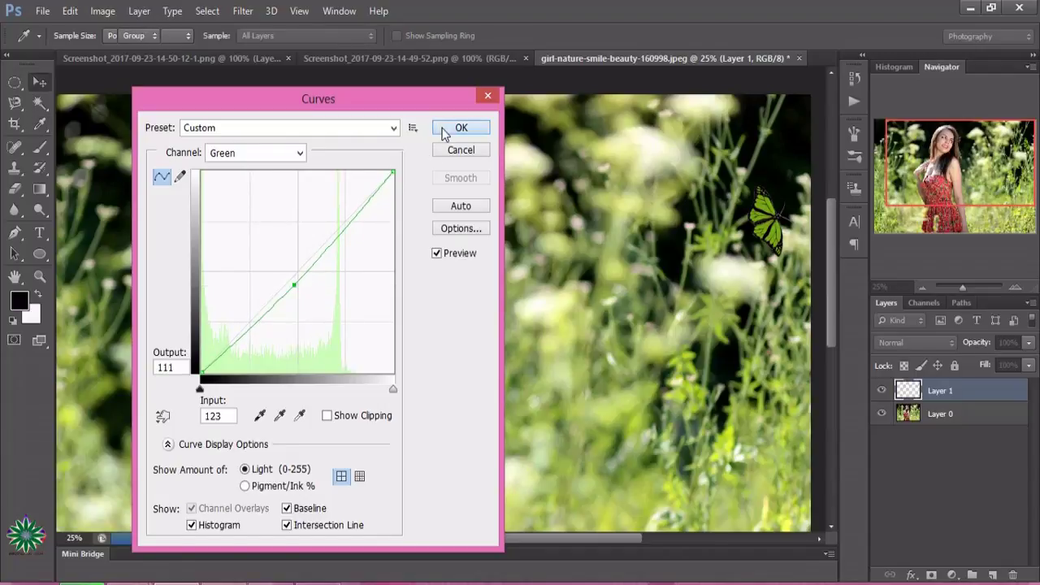
left_click(460, 128)
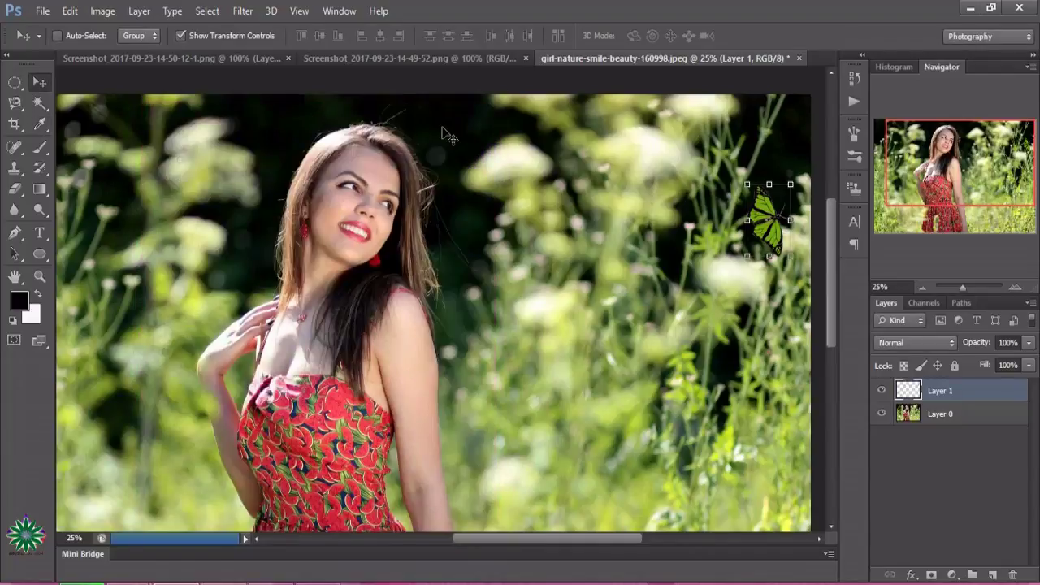
Bring the magenta butterfly into the meadow photo, then shrink, rotate and move it top-right.
left_click(136, 58)
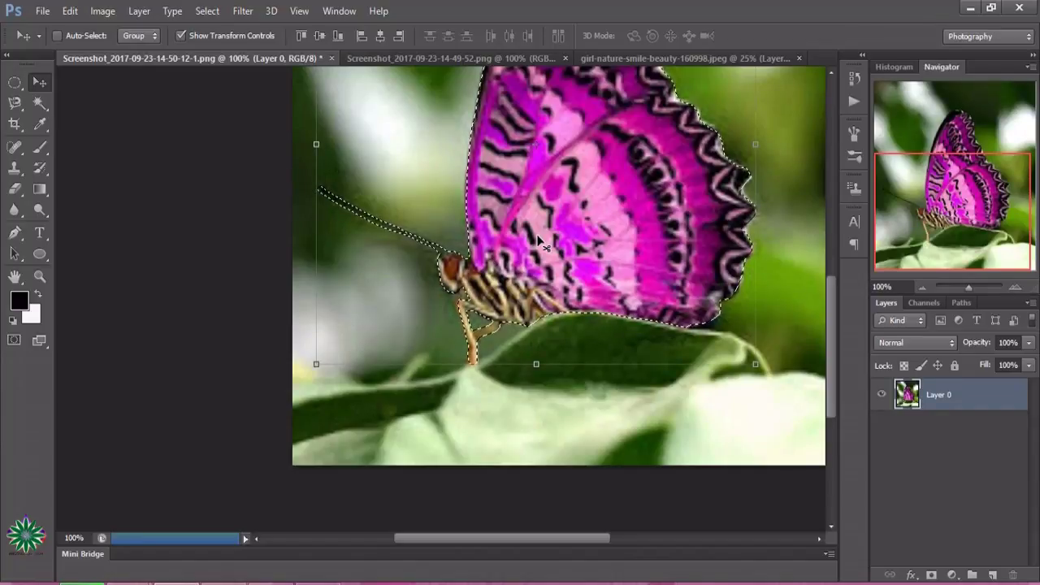
mouse_move(543, 237)
left_mouse_down()
mouse_move(681, 55)
mouse_move(543, 243)
left_mouse_up()
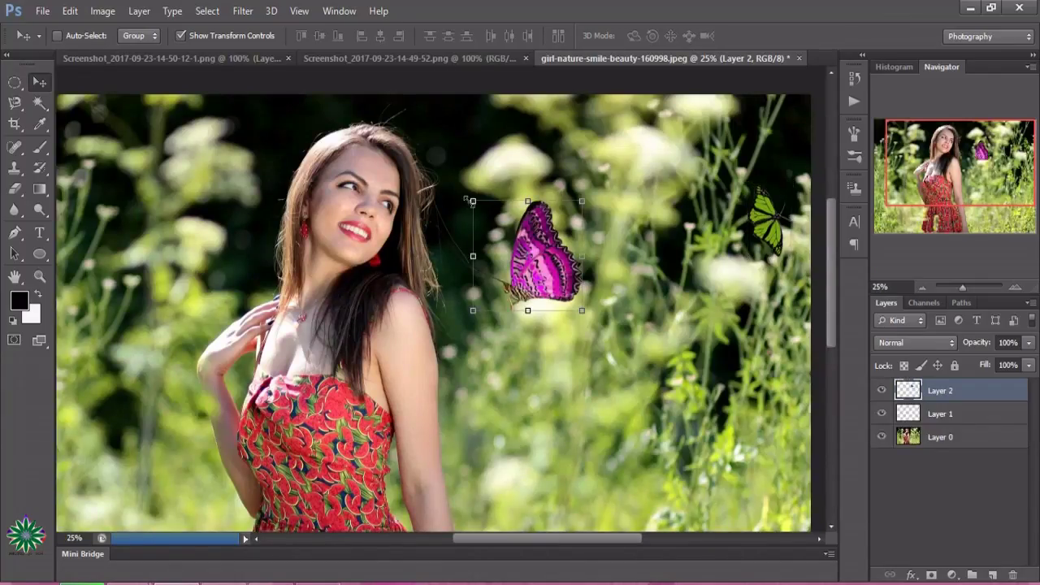
mouse_move(473, 201)
left_mouse_down()
mouse_move(514, 266)
mouse_move(521, 260)
left_mouse_up()
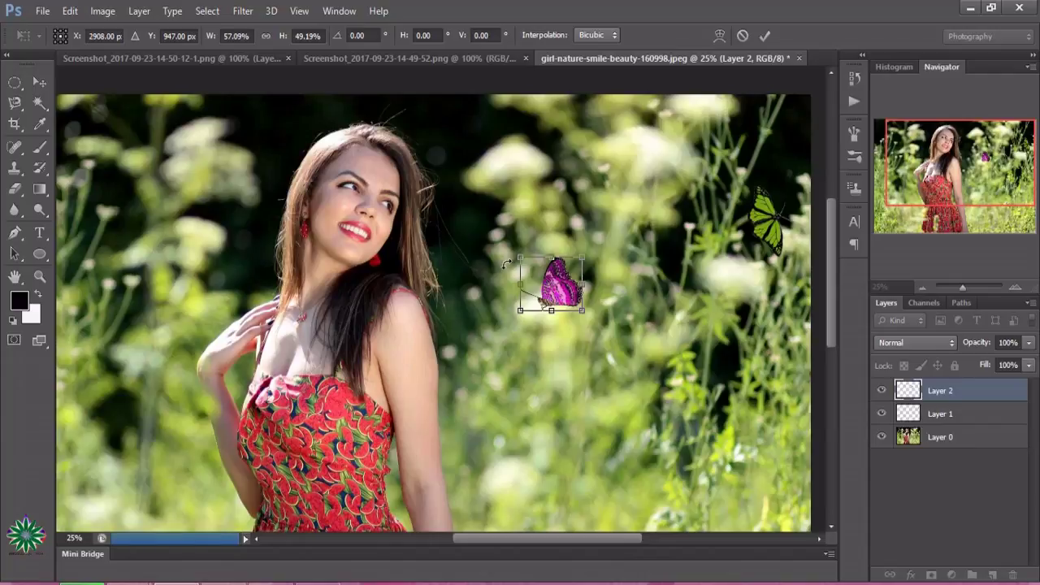
mouse_move(506, 264)
left_mouse_down()
mouse_move(541, 206)
mouse_move(496, 253)
mouse_move(649, 293)
left_mouse_up()
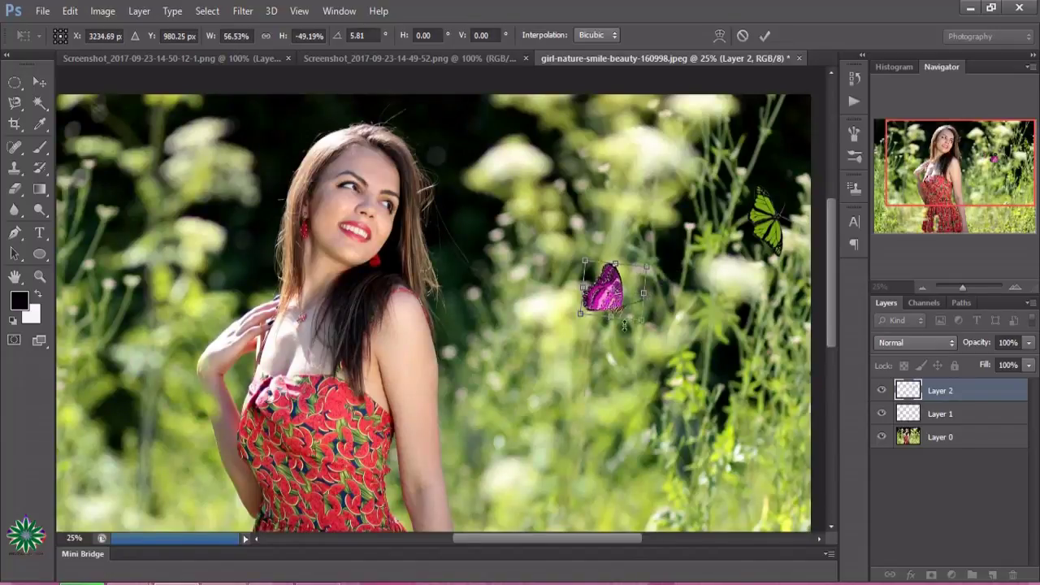
left_click_drag(639, 297, 748, 149)
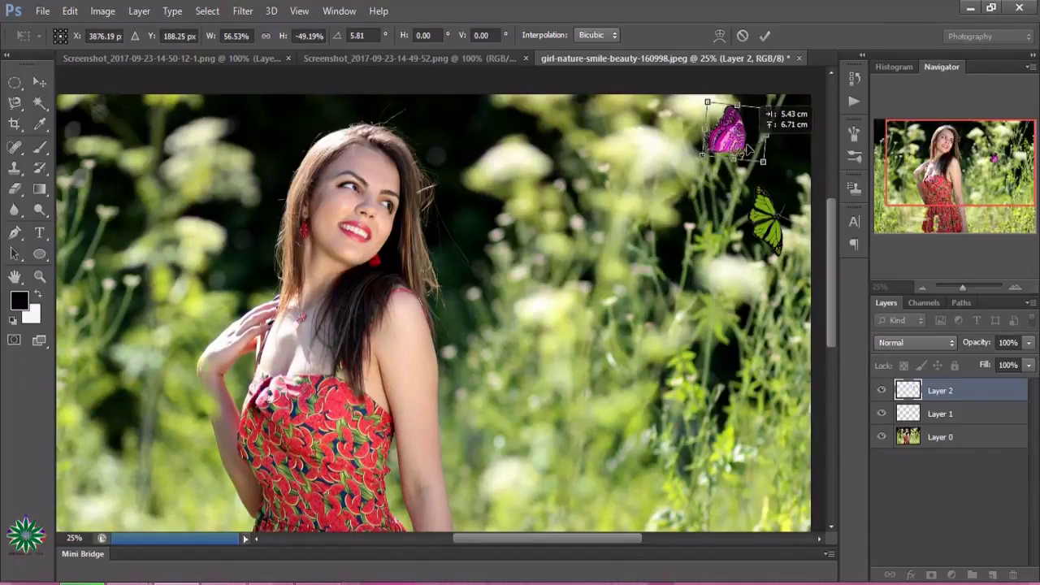
Fine-tune the magenta butterfly's position, tilt and size above the green one, and commit.
left_click_drag(754, 149, 759, 150)
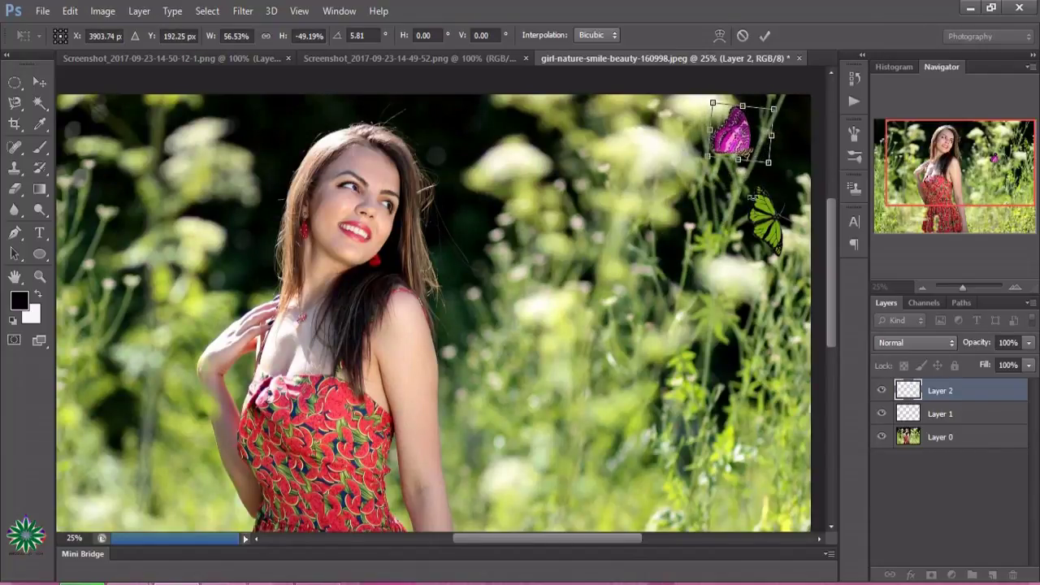
left_click_drag(698, 134, 714, 162)
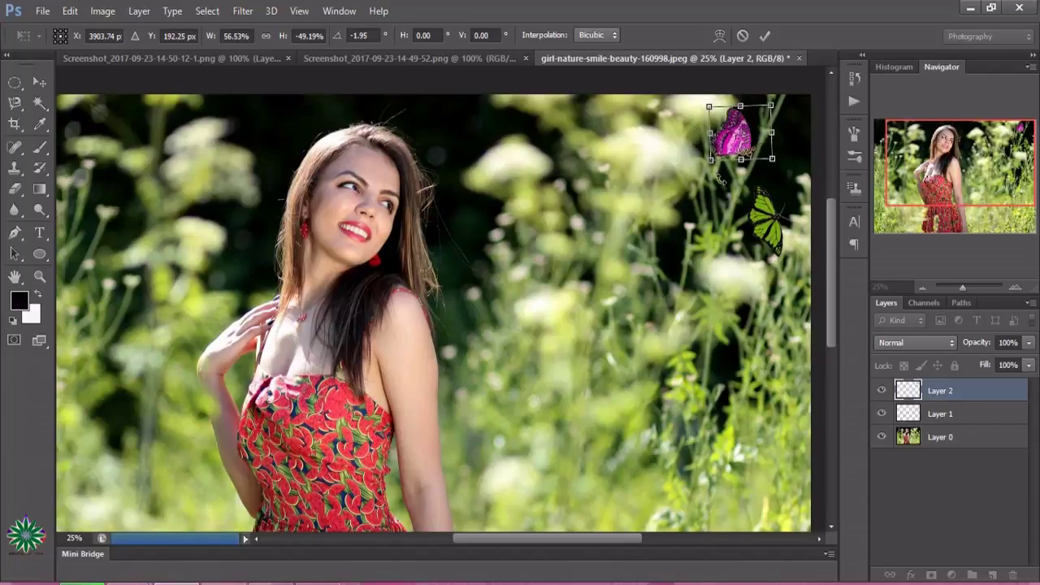
left_click_drag(686, 129, 689, 135)
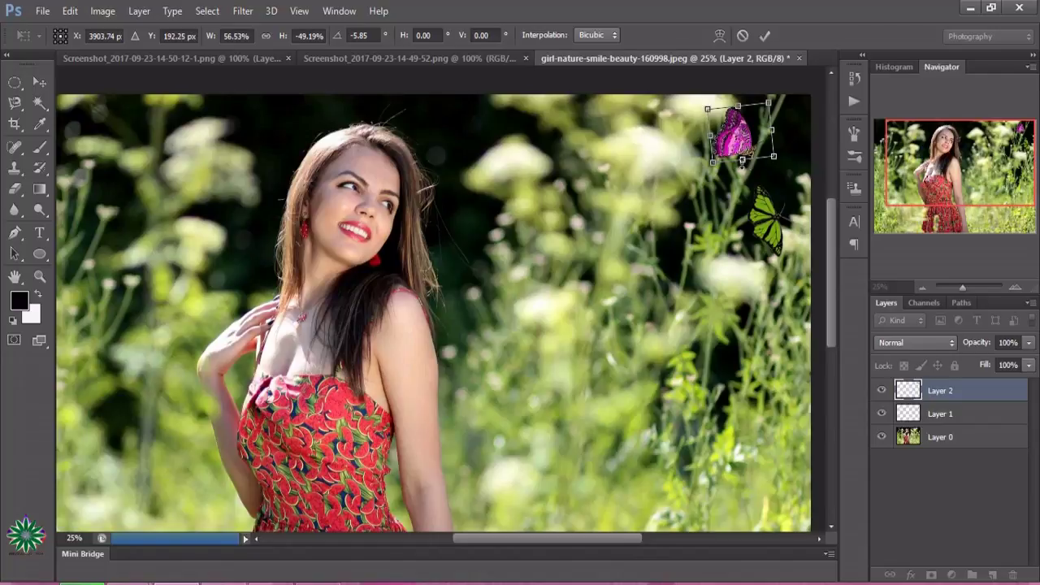
left_click_drag(743, 167, 743, 171)
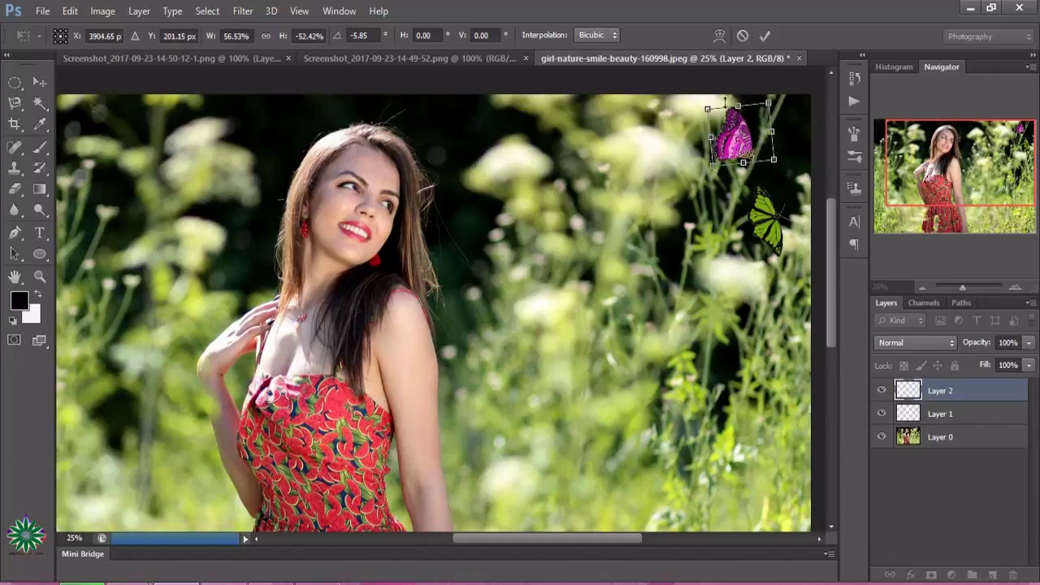
left_click_drag(707, 106, 711, 113)
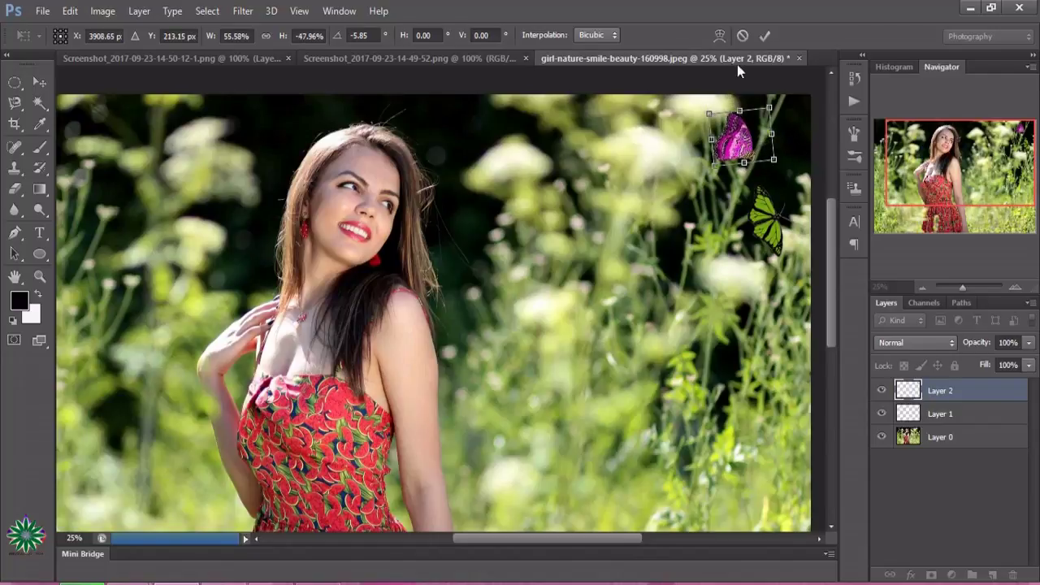
left_click(767, 37)
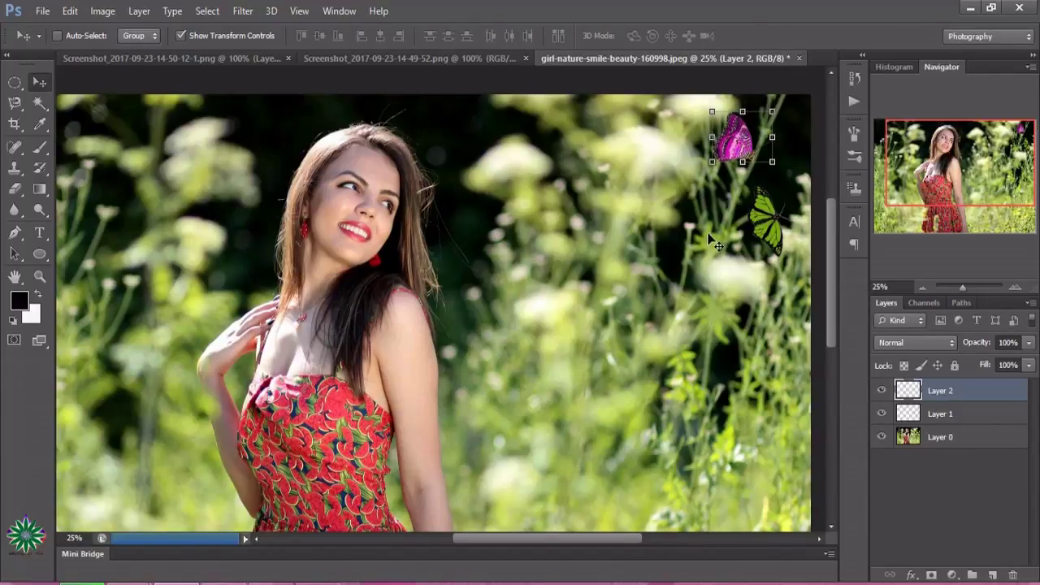
Recolour the magenta butterfly with Hue/Saturation: Hue +148, Saturation -15, Lightness +15.
left_click(103, 11)
mouse_move(125, 51)
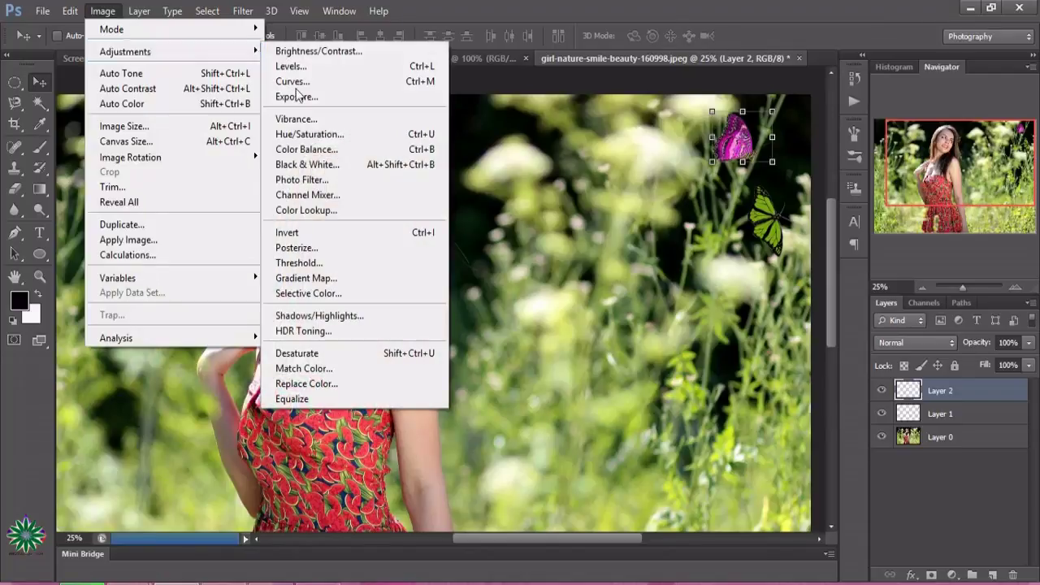
left_click(335, 137)
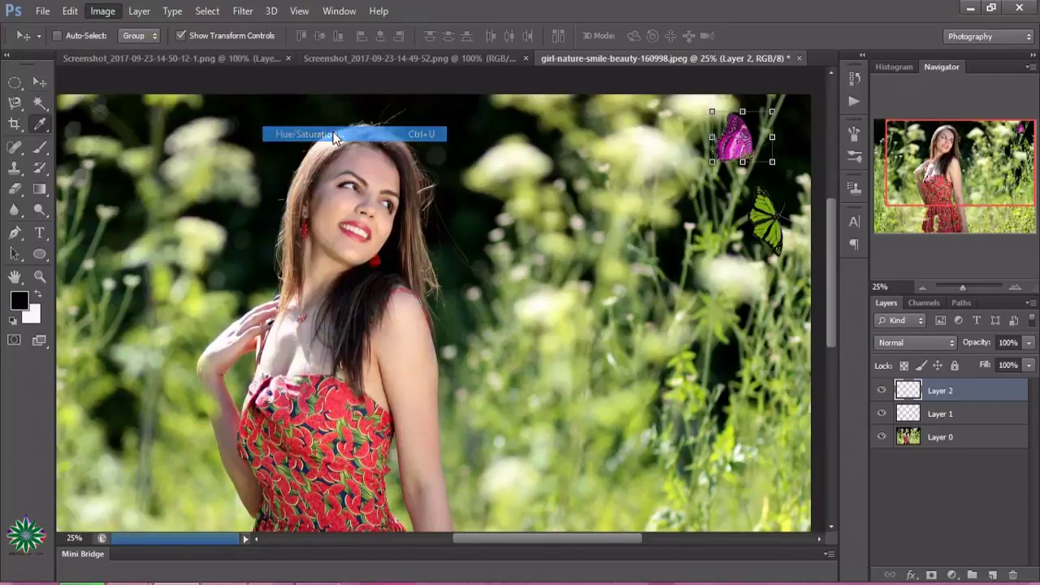
mouse_move(412, 384)
left_mouse_down()
mouse_move(458, 415)
mouse_move(393, 404)
mouse_move(452, 418)
left_mouse_up()
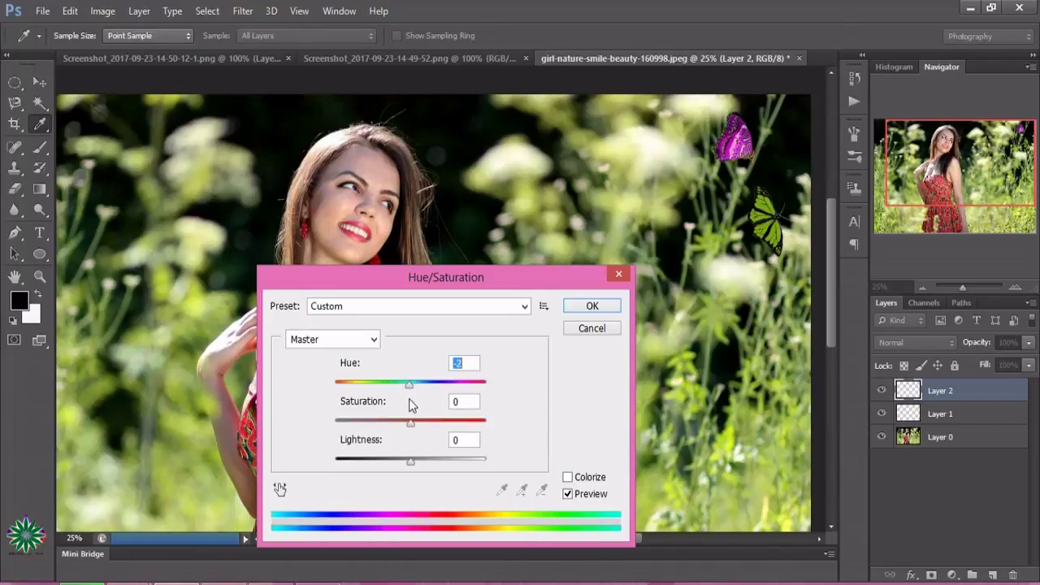
key("Up")
key("Up")
key("Up")
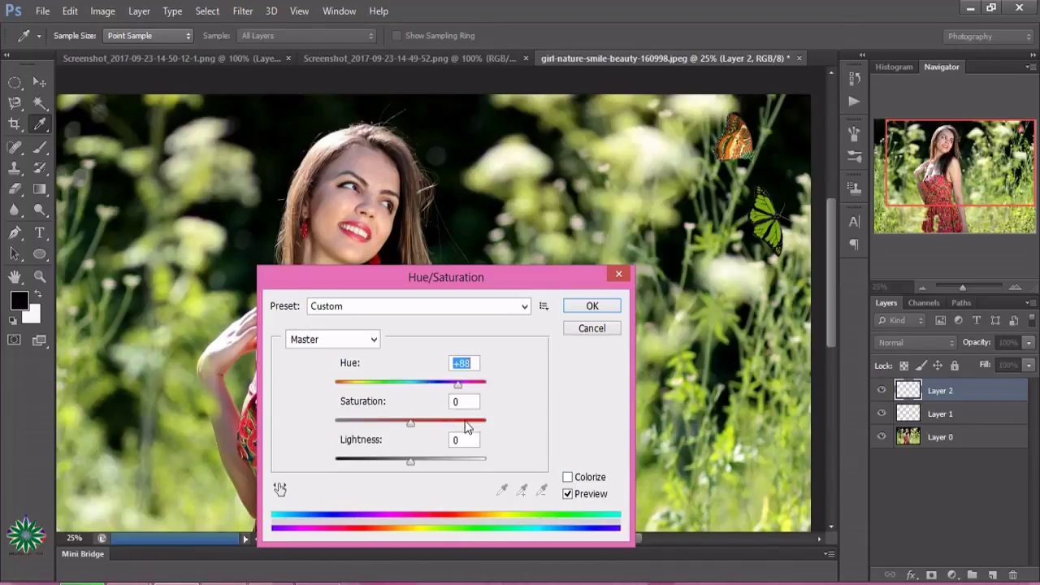
key("Up")
key("Up")
key("Up")
key("Up")
key("Up")
key("Up")
key("Up")
key("Up")
key("Up")
key("shift+Up")
key("shift+Up")
key("Tab")
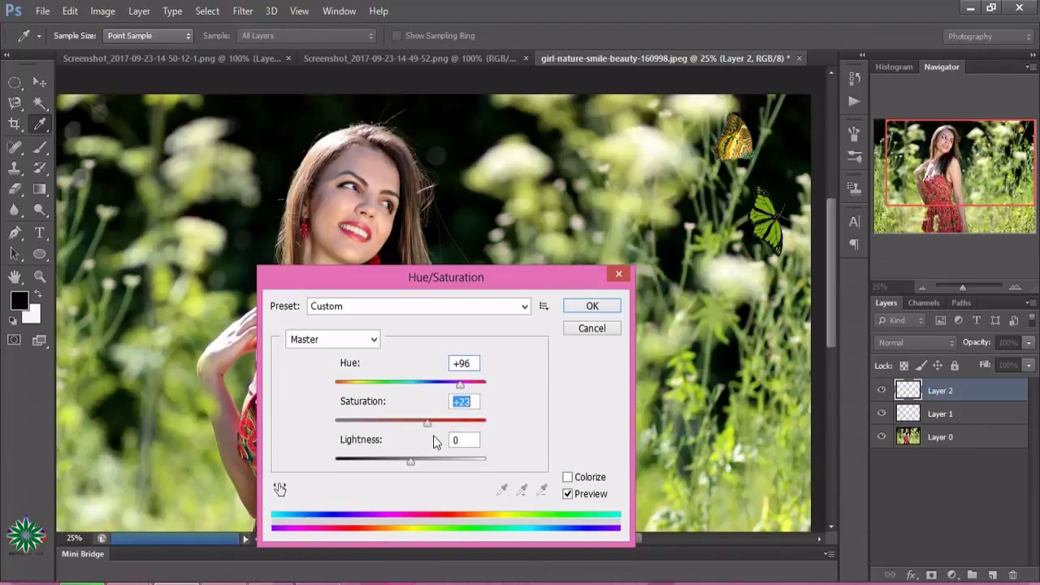
mouse_move(412, 425)
left_mouse_down()
mouse_move(399, 428)
mouse_move(445, 426)
left_mouse_up()
key("ctrl+z")
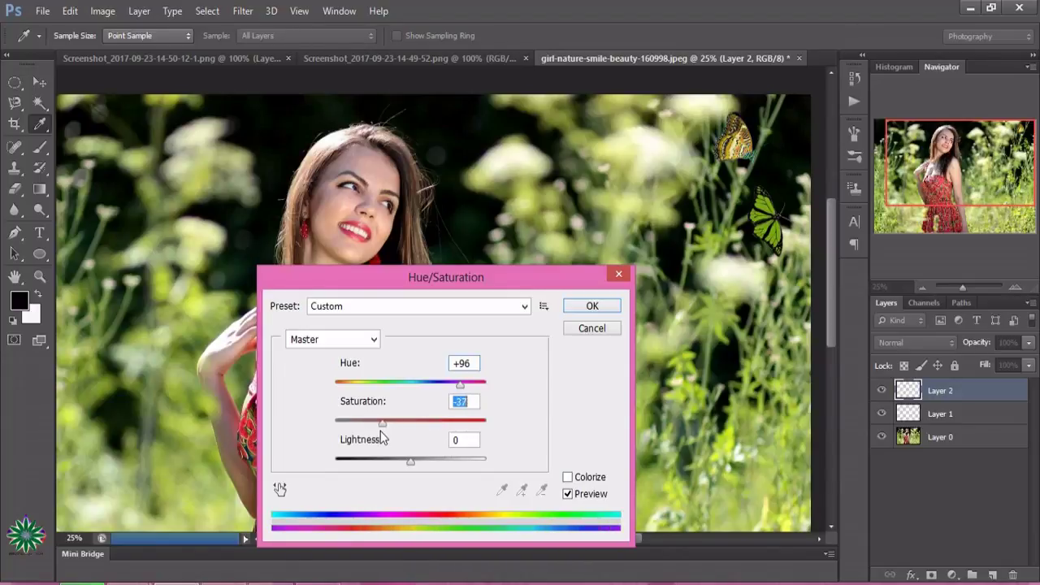
mouse_move(404, 441)
left_mouse_down()
mouse_move(411, 446)
mouse_move(395, 464)
mouse_move(422, 466)
left_mouse_up()
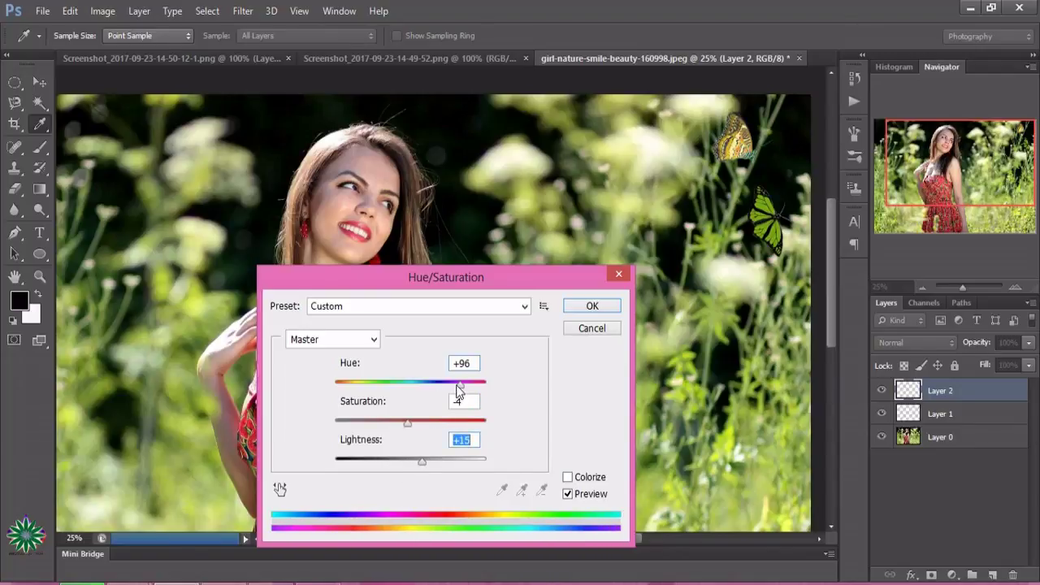
mouse_move(457, 387)
left_mouse_down()
mouse_move(490, 392)
mouse_move(463, 395)
mouse_move(478, 400)
left_mouse_up()
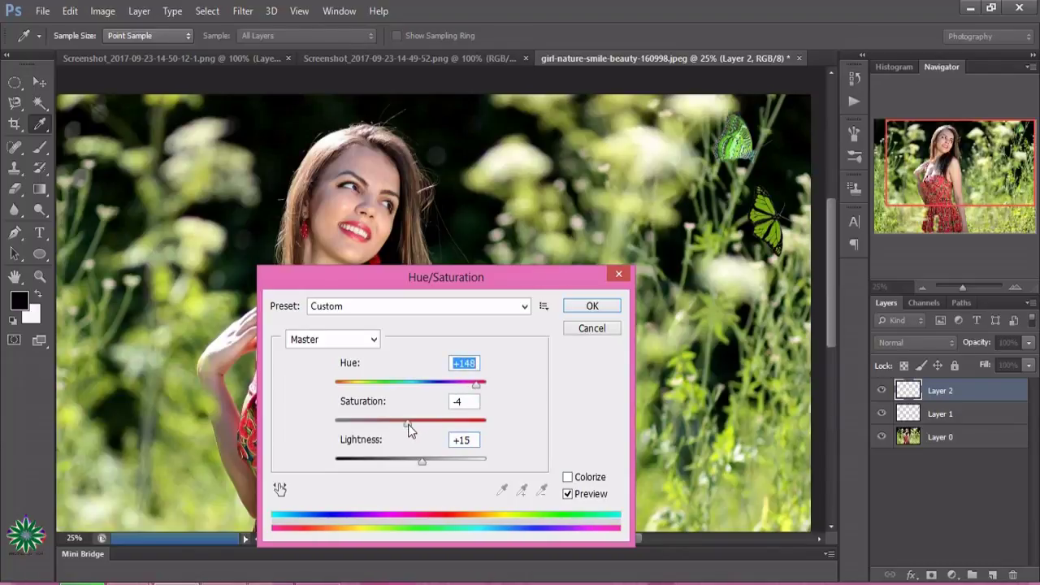
left_click_drag(409, 429, 388, 445)
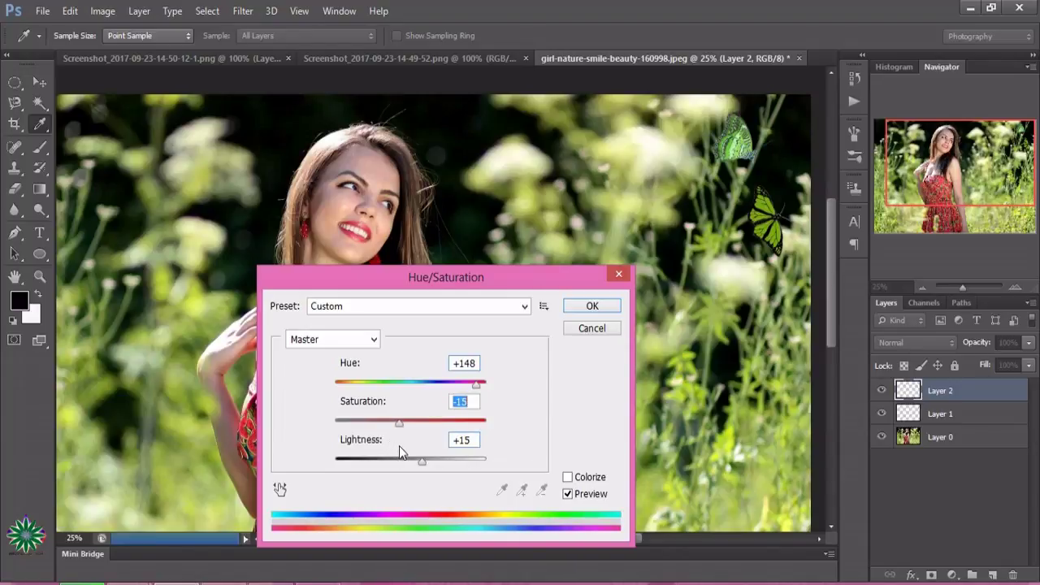
left_click(581, 306)
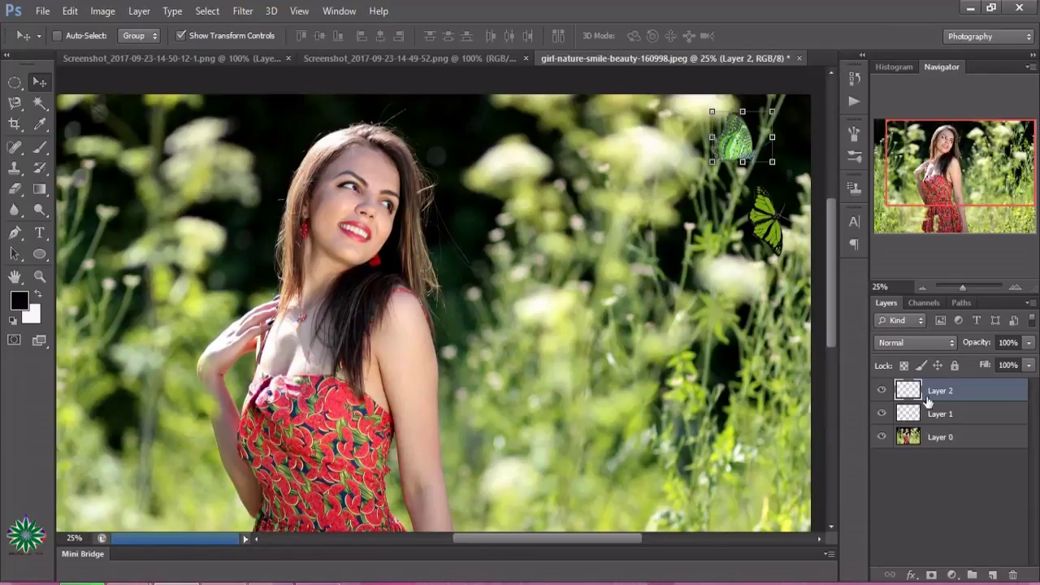
Add a Solid Color fill layer in blue #185ede.
left_click(952, 574)
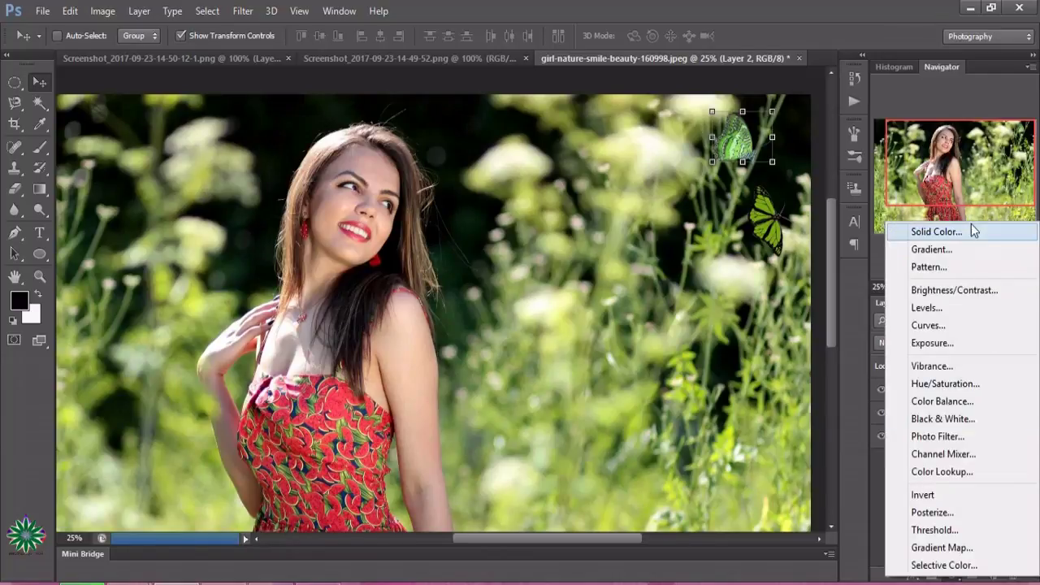
left_click(951, 234)
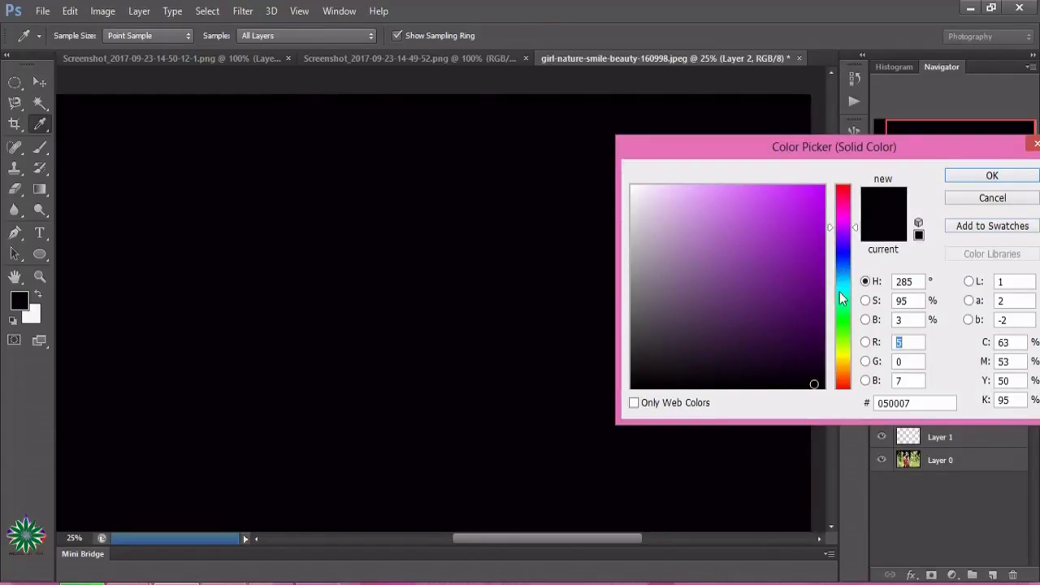
left_click(846, 265)
left_click_drag(799, 231, 805, 211)
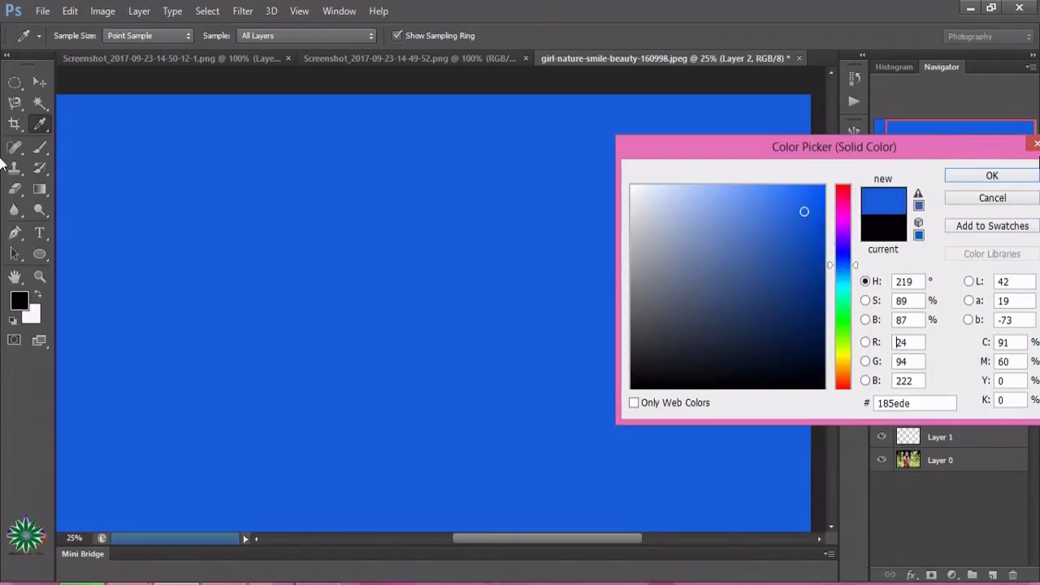
left_click(992, 176)
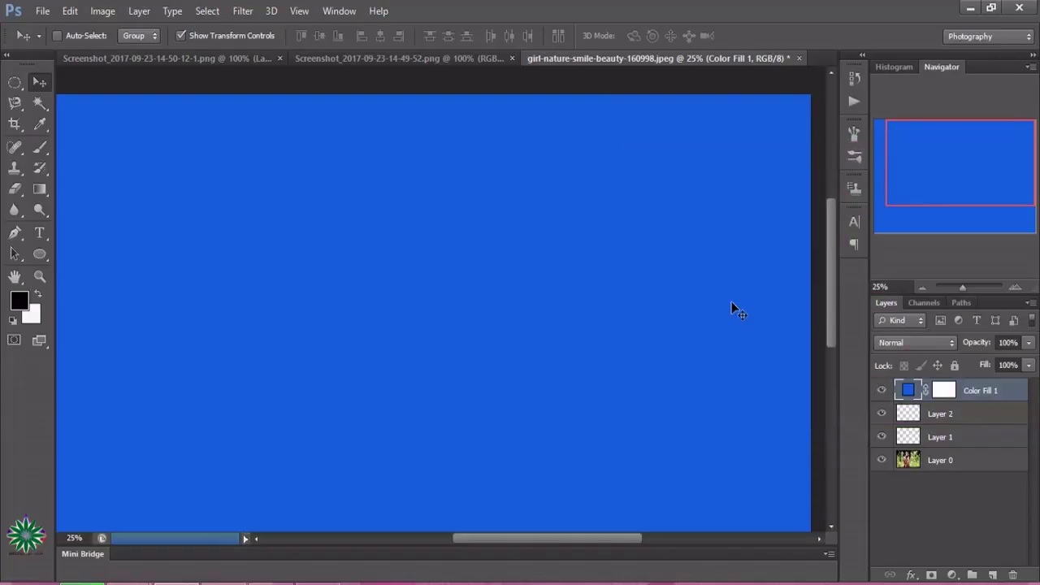
Set the blue fill layer to Screen blend mode at 32% opacity.
left_click(915, 342)
left_click(897, 135)
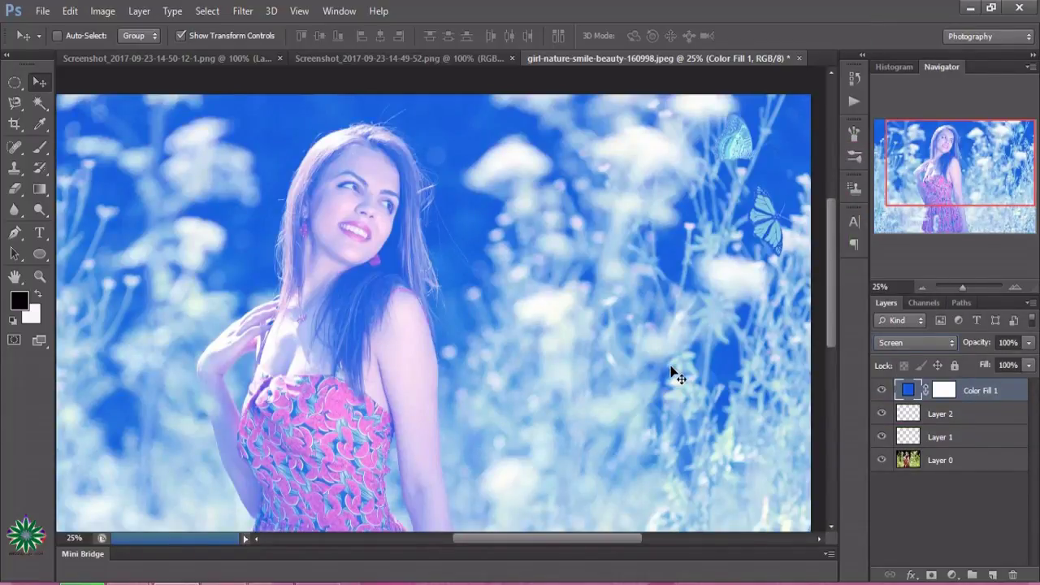
left_click(1029, 342)
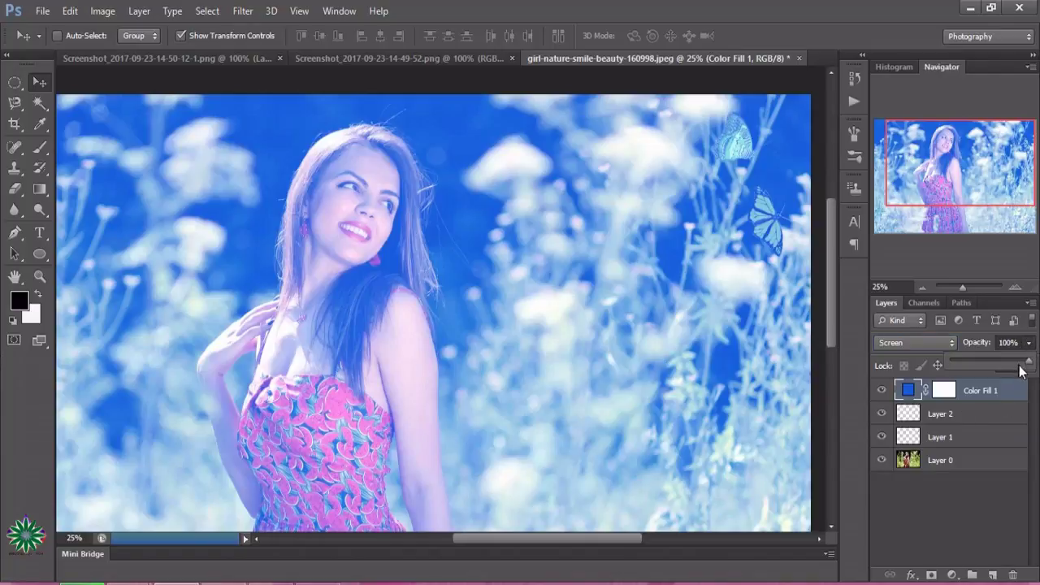
mouse_move(1020, 366)
left_mouse_down()
mouse_move(1028, 359)
mouse_move(970, 371)
left_mouse_up()
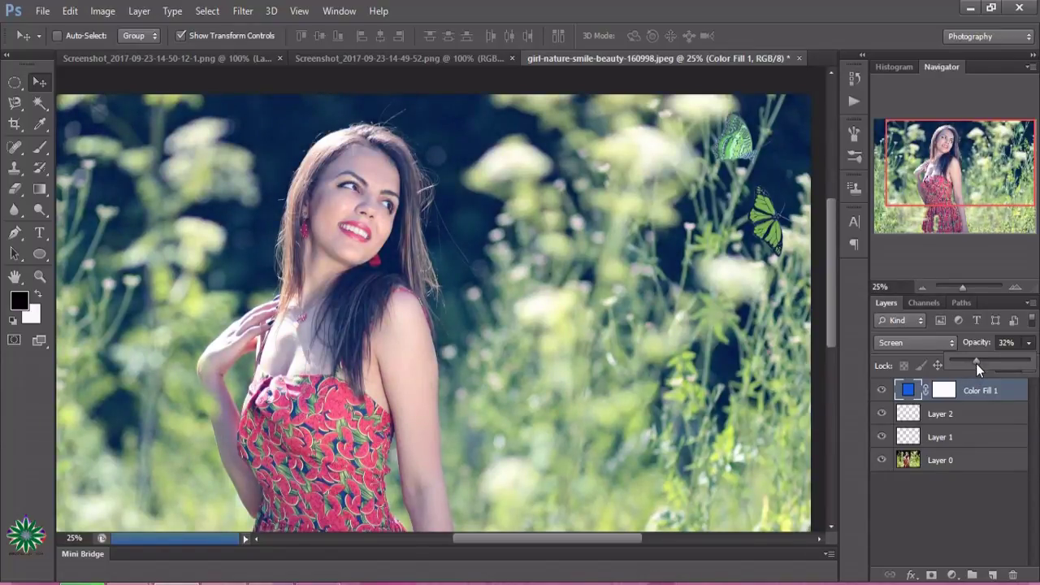
Add a Brightness/Contrast adjustment layer with Brightness 24 and Contrast 41.
left_click(953, 575)
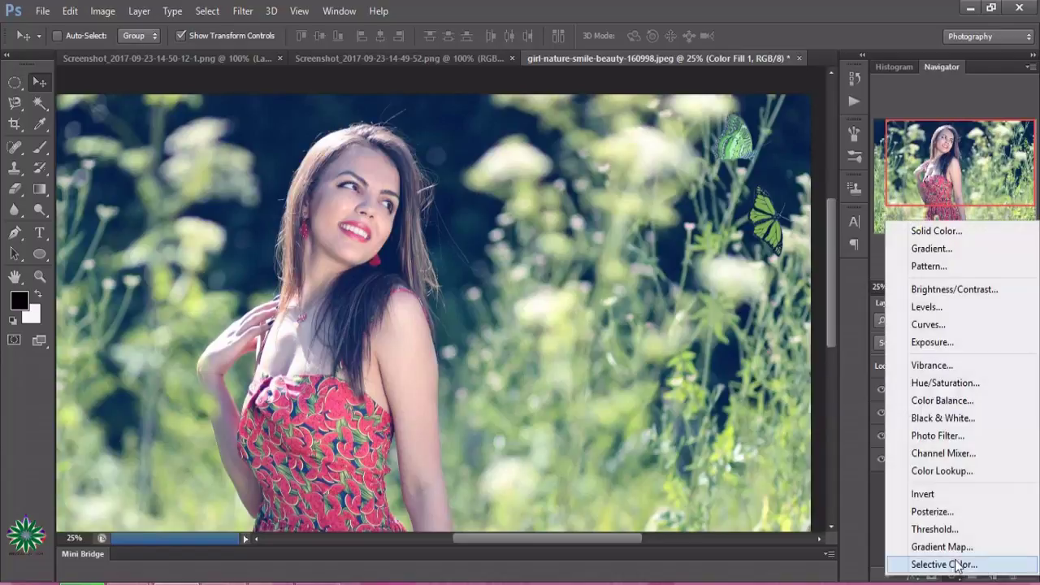
left_click(963, 293)
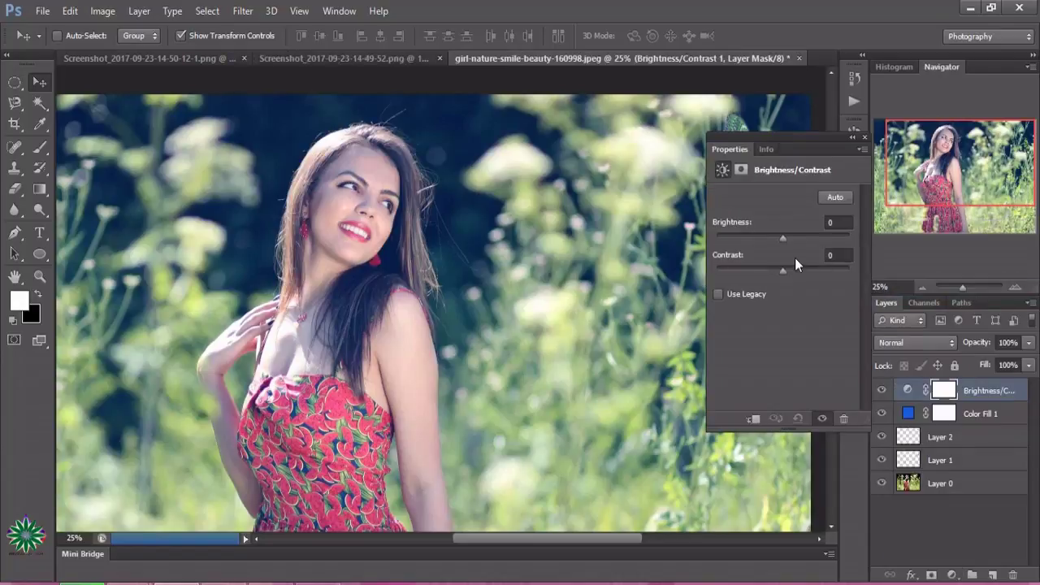
mouse_move(772, 140)
left_mouse_down()
mouse_move(669, 235)
mouse_move(589, 226)
left_mouse_up()
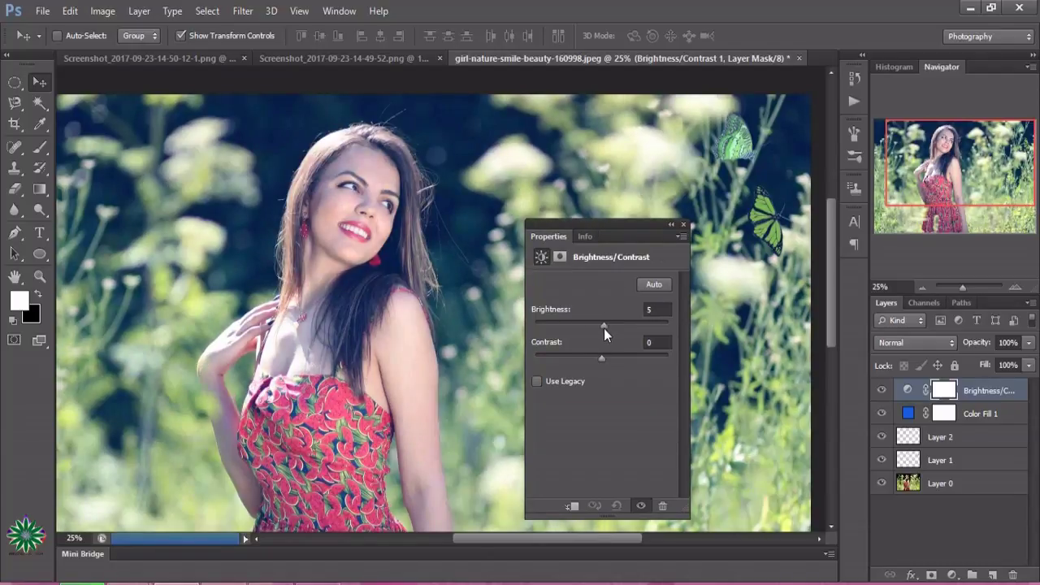
left_click_drag(600, 325, 612, 333)
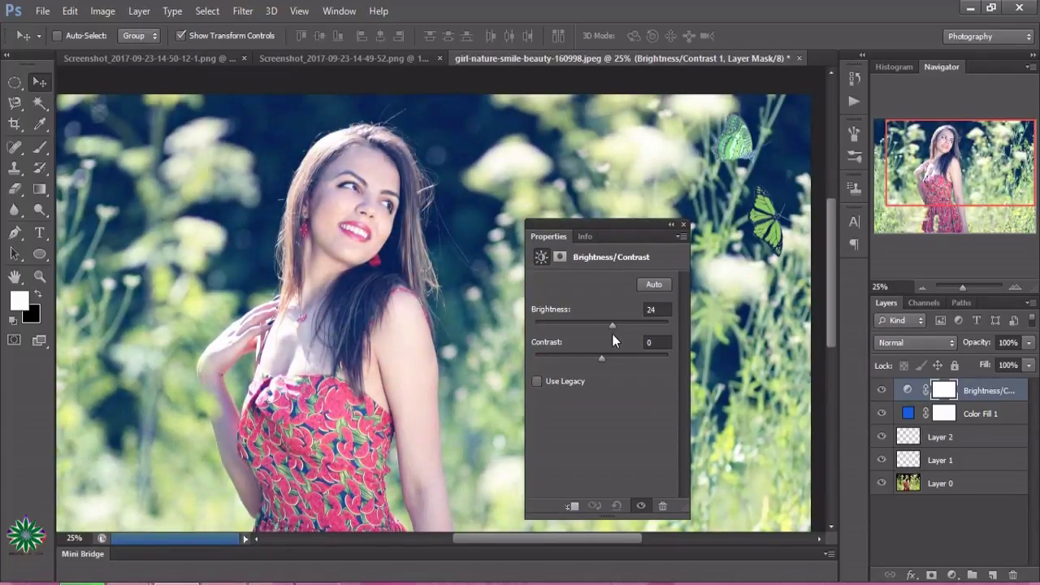
left_click_drag(603, 358, 624, 363)
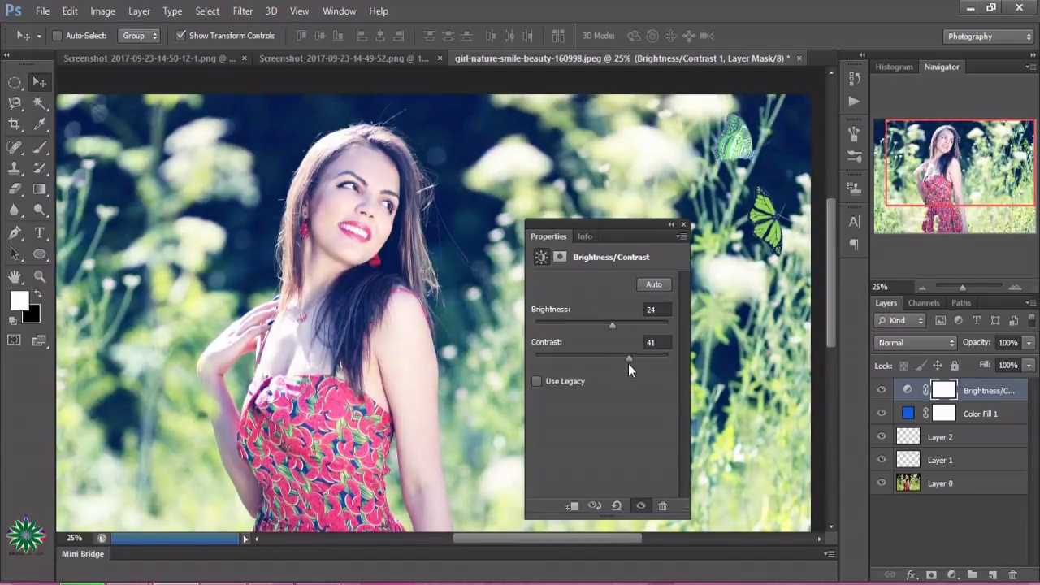
left_click(684, 224)
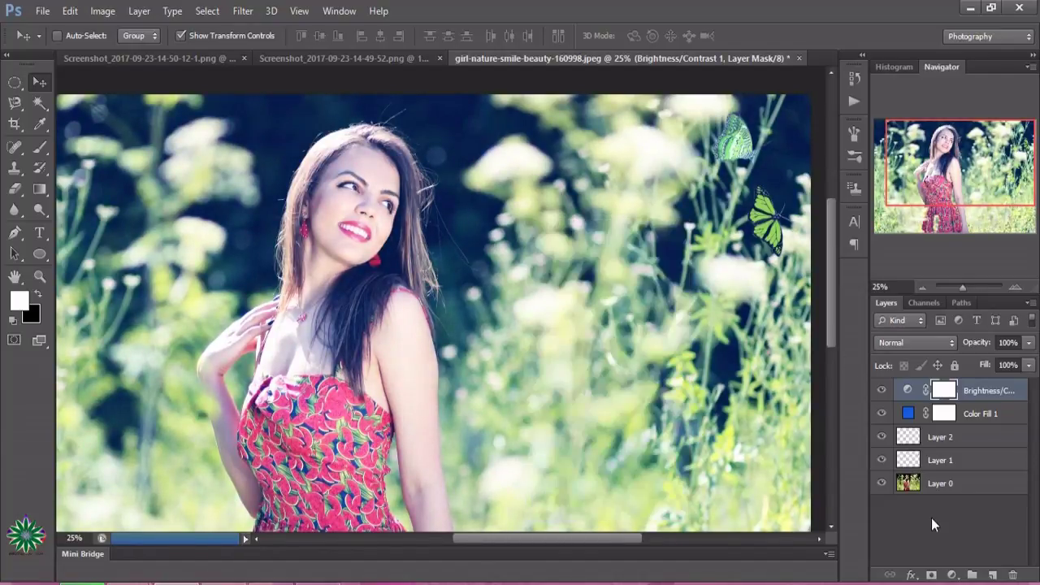
left_click(952, 575)
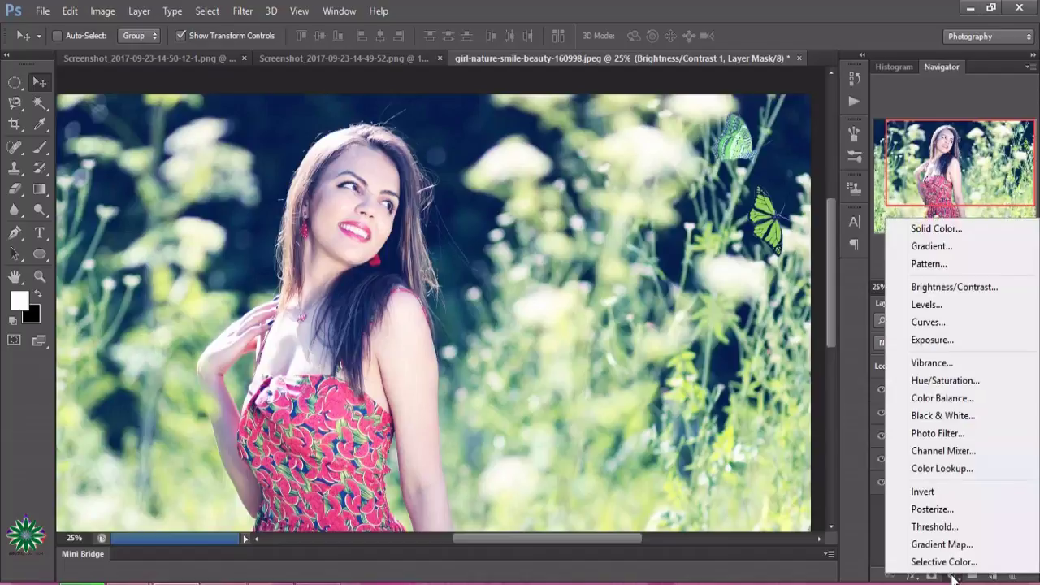
Add a Color Balance layer on Highlights with red +15, green +9, blue +20.
left_click(942, 398)
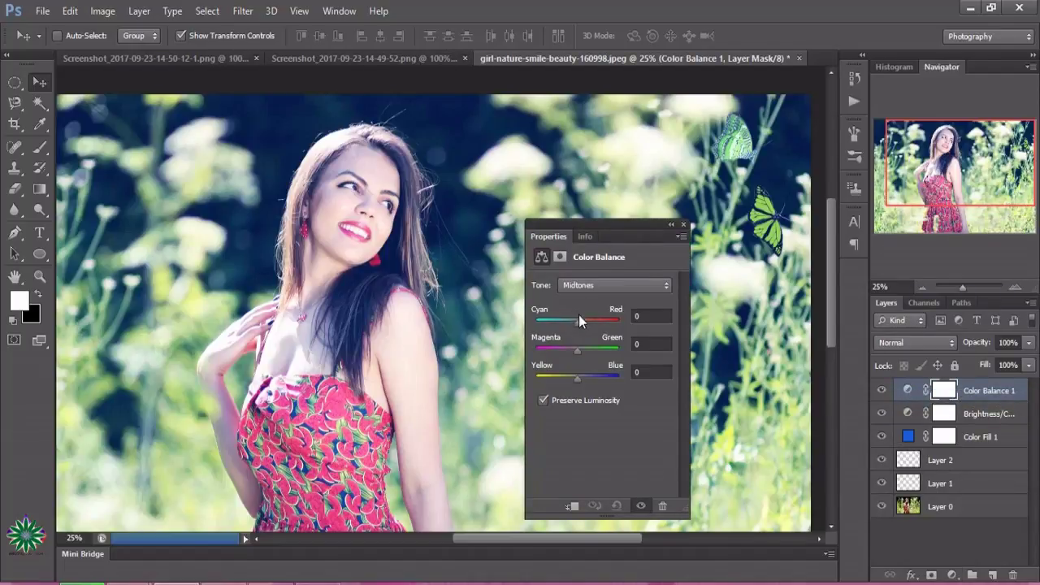
left_click(587, 284)
left_click(587, 326)
mouse_move(582, 321)
left_mouse_down()
mouse_move(595, 330)
mouse_move(581, 326)
mouse_move(588, 354)
mouse_move(575, 357)
mouse_move(586, 388)
left_mouse_up()
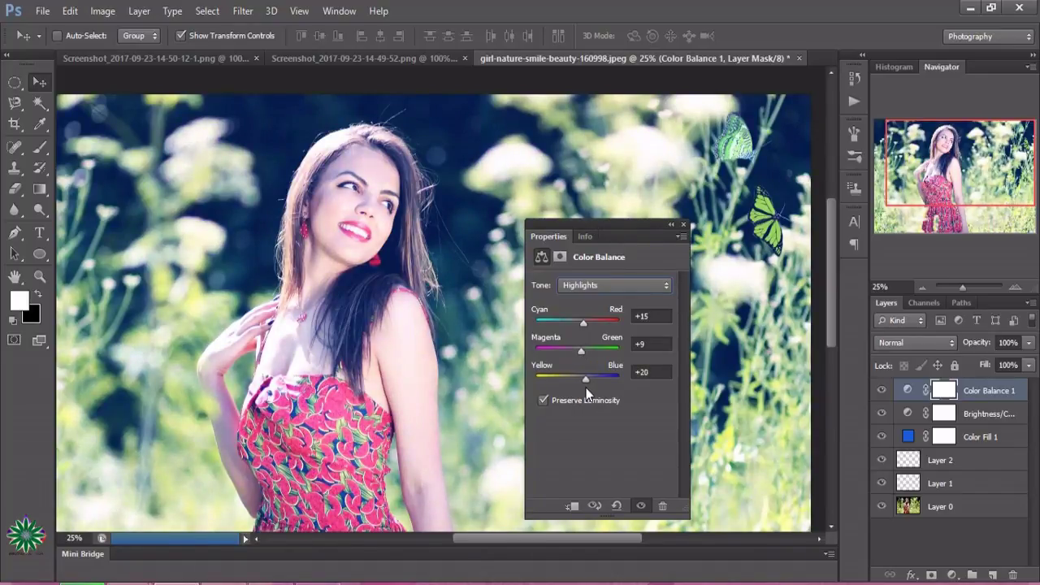
left_click(683, 224)
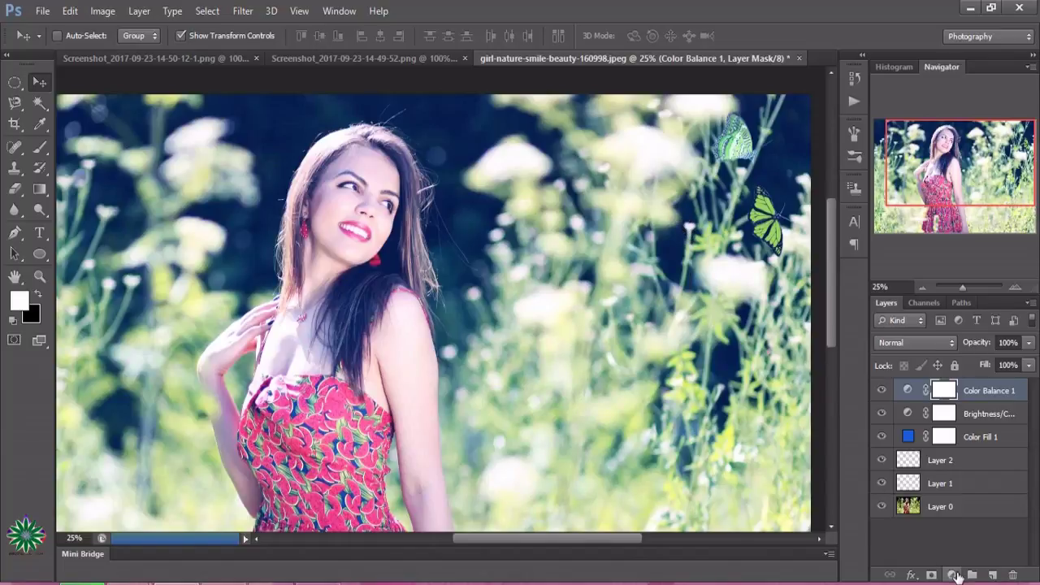
Add a Levels layer on the Green channel with input black 27 and output black 12.
left_click(952, 575)
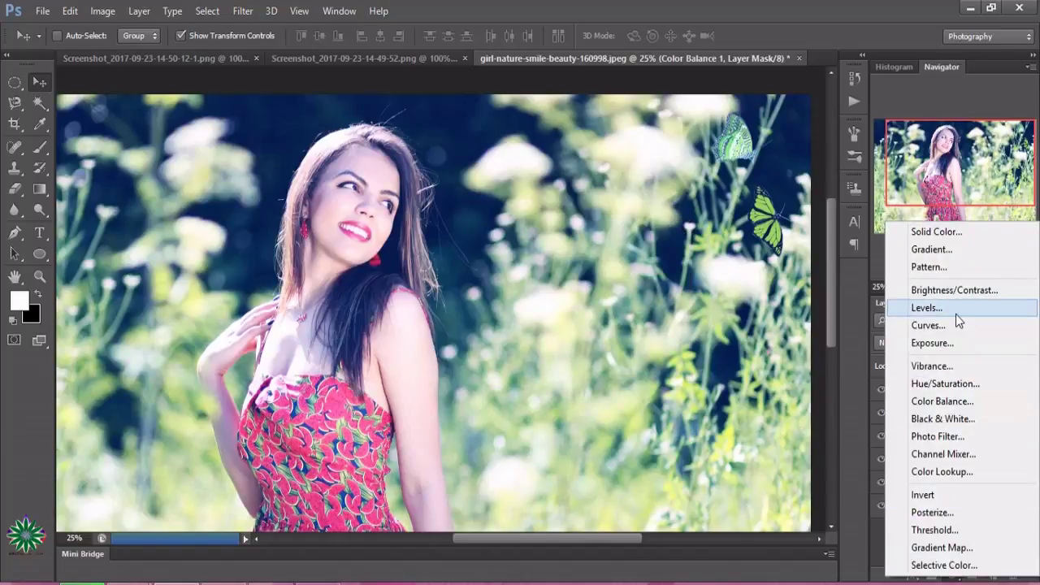
left_click(956, 313)
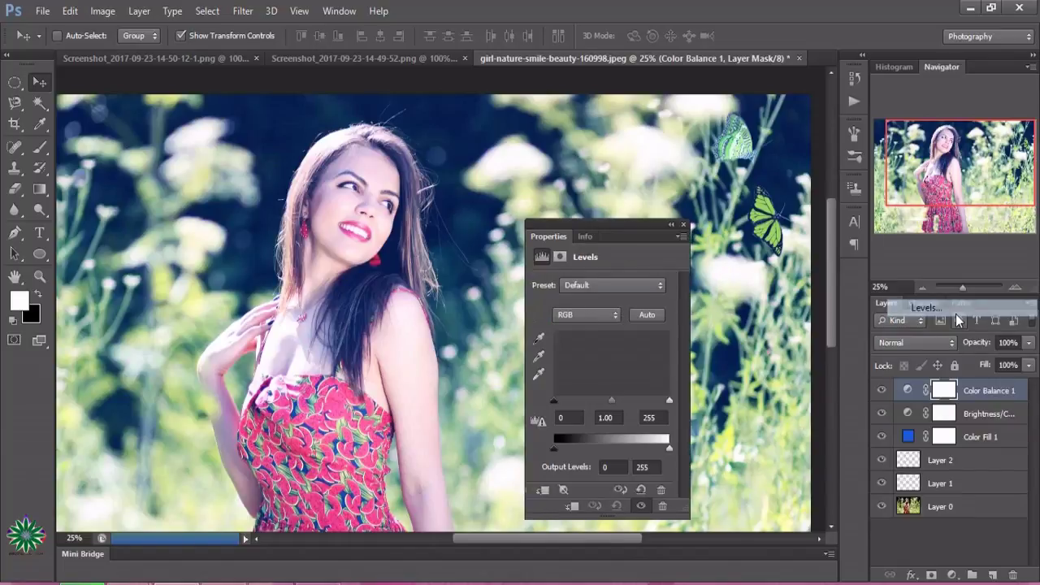
left_click(588, 312)
left_click(586, 353)
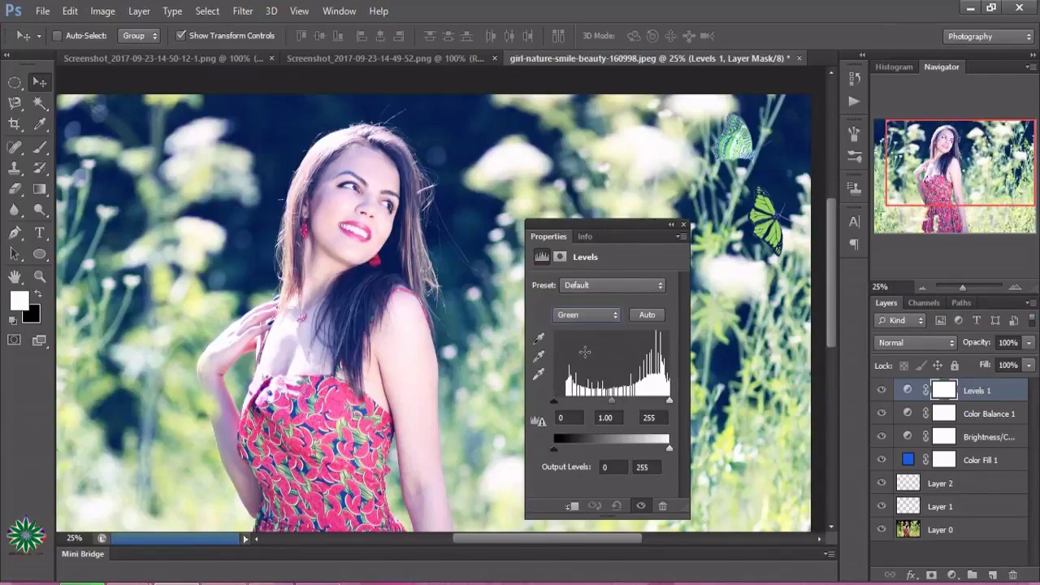
left_click_drag(555, 400, 565, 402)
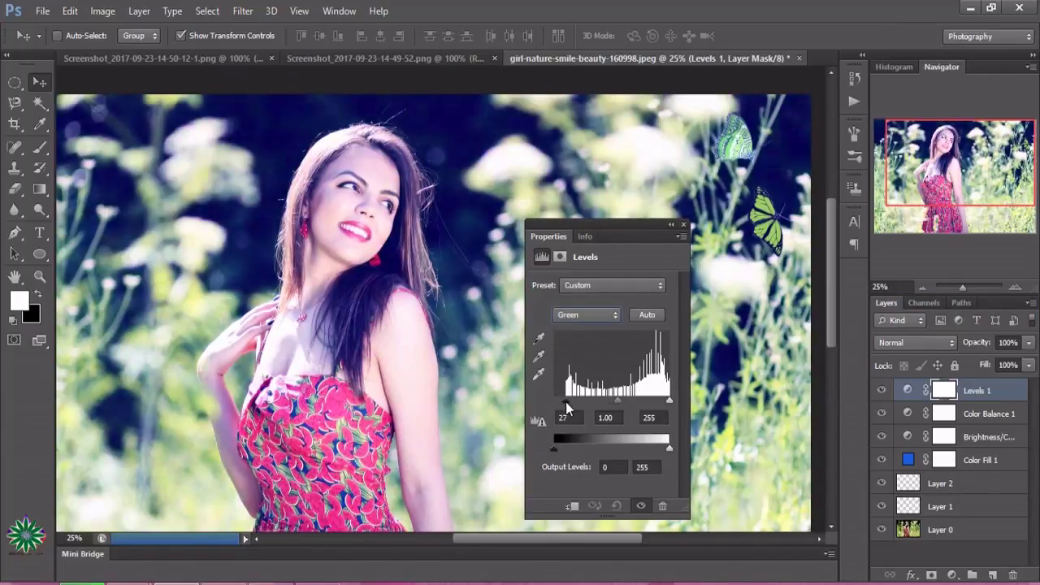
left_click_drag(556, 446, 560, 449)
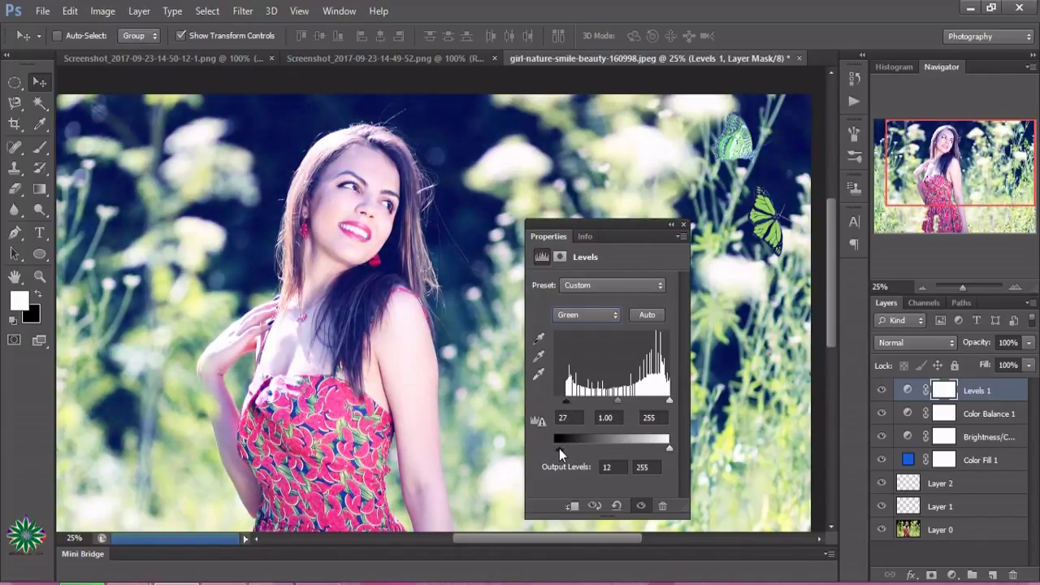
left_click(684, 226)
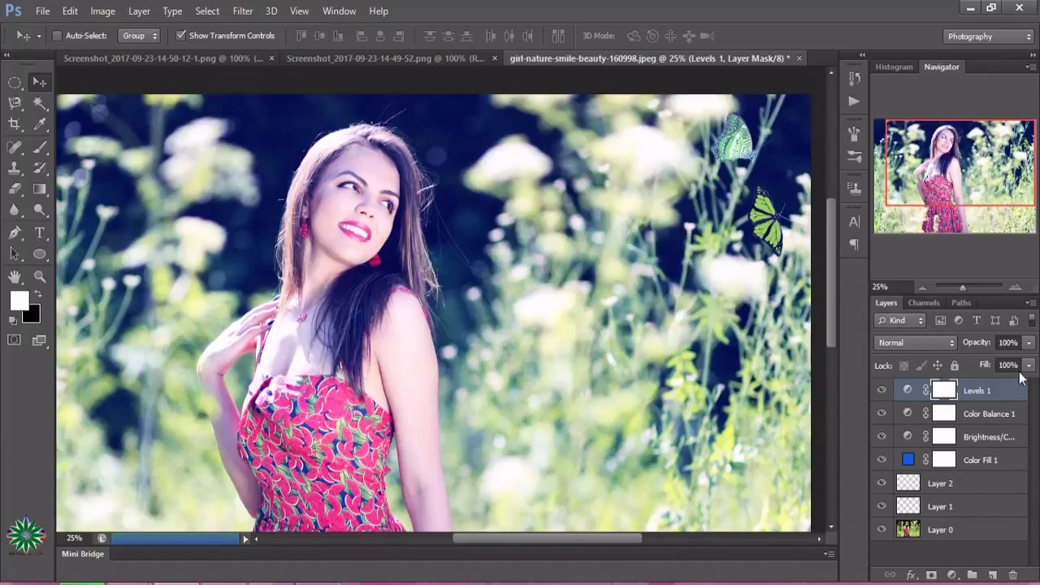
Add a Curves adjustment layer that raises the RGB black point and lowers the white point to 227.
left_click(953, 576)
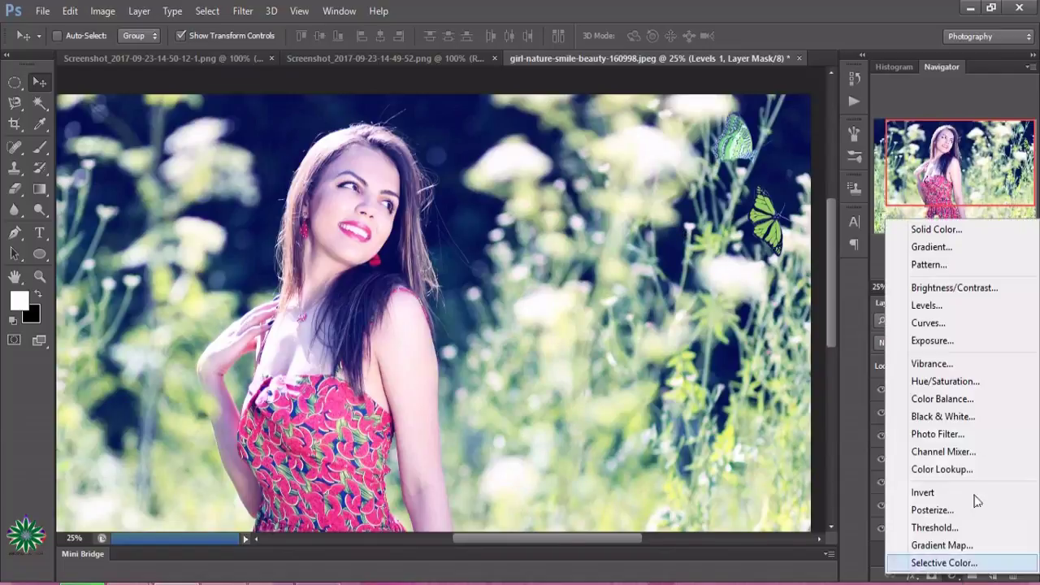
left_click(946, 325)
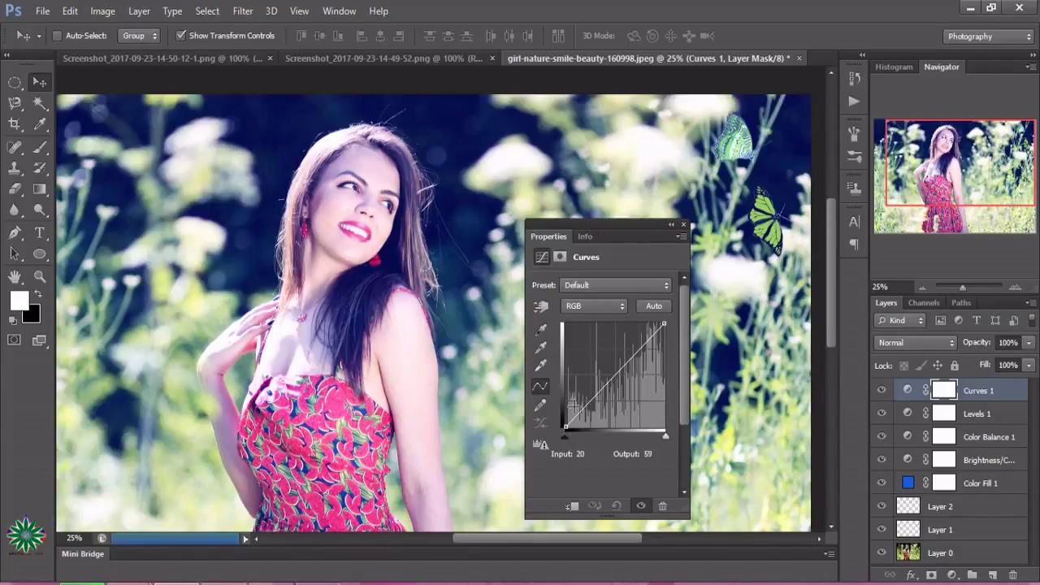
left_click_drag(565, 429, 564, 420)
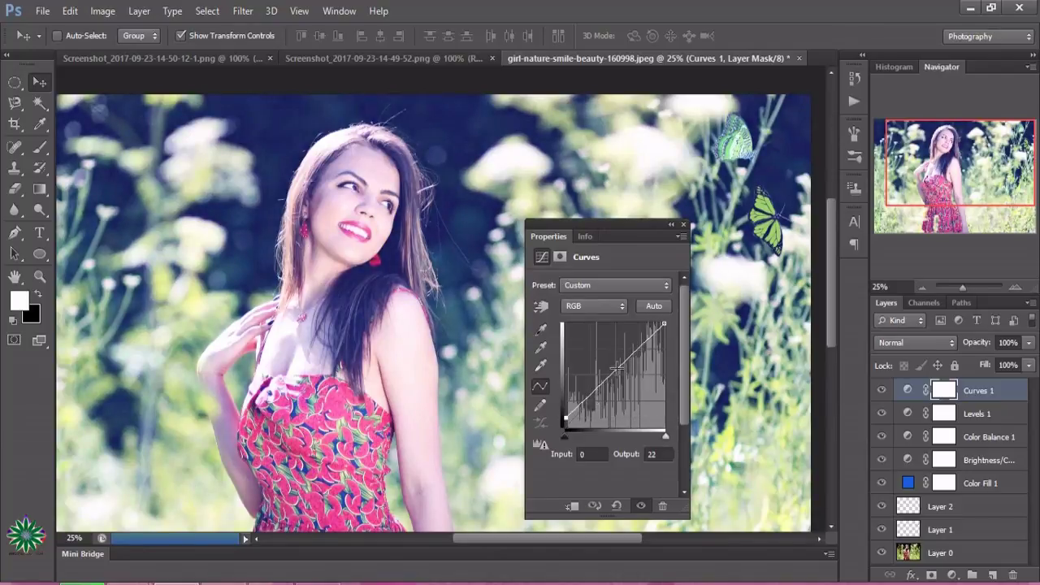
left_click_drag(664, 323, 661, 334)
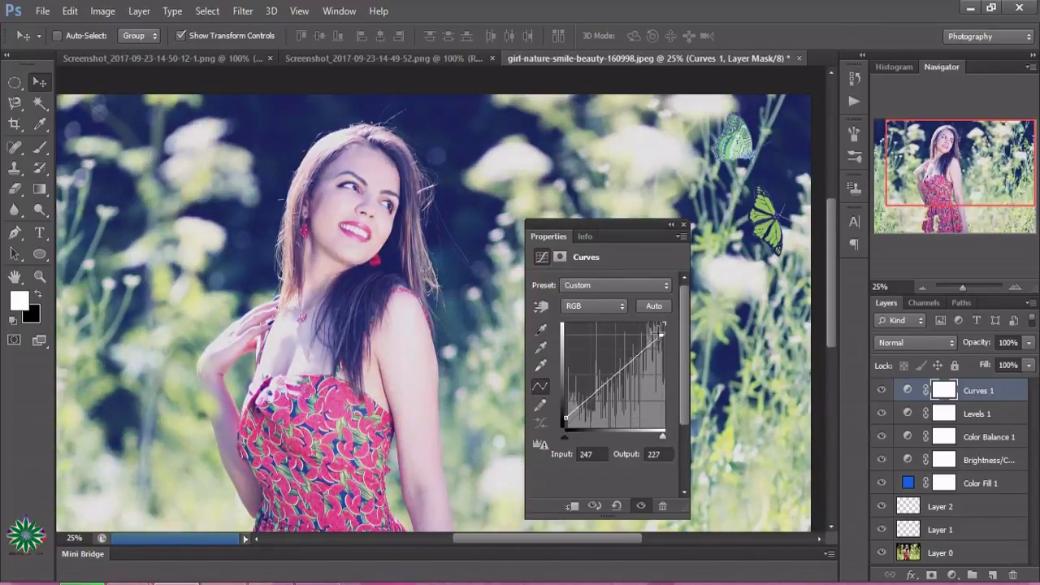
Move the Green channel's black point to 22/8 to trim its darkest tones.
left_click(608, 307)
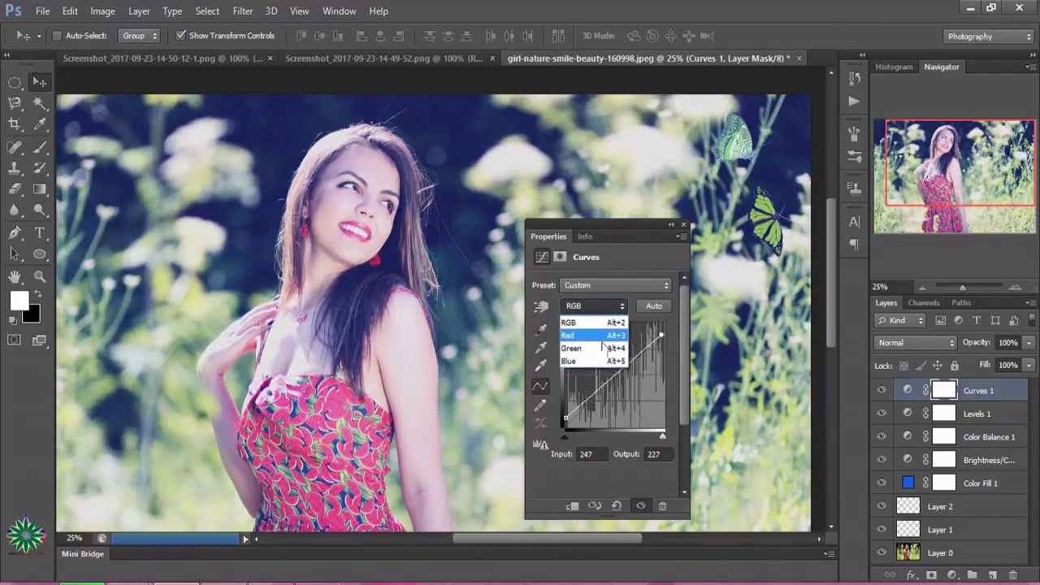
left_click(605, 350)
left_click_drag(569, 423, 574, 422)
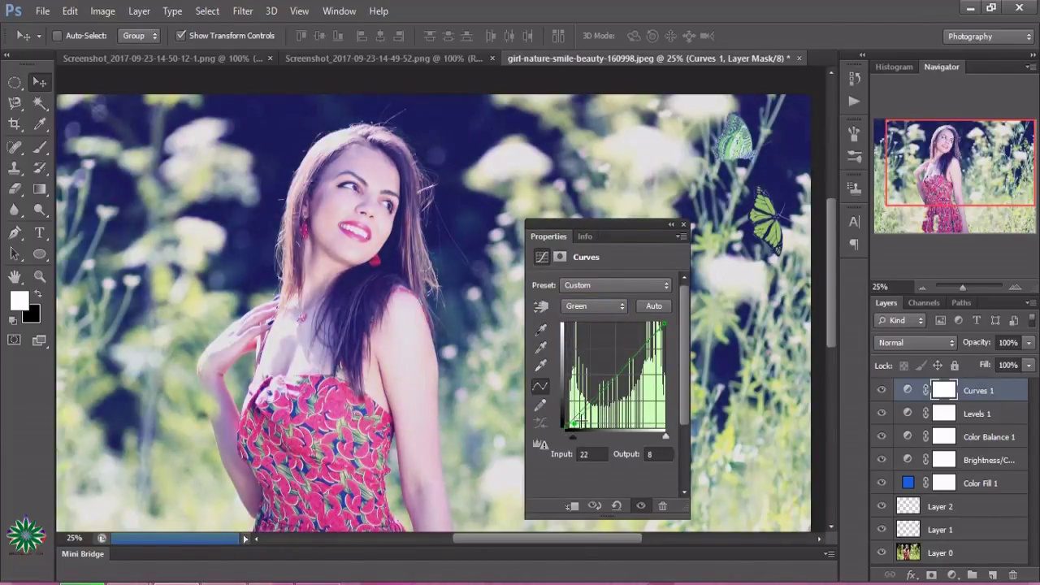
left_click(682, 226)
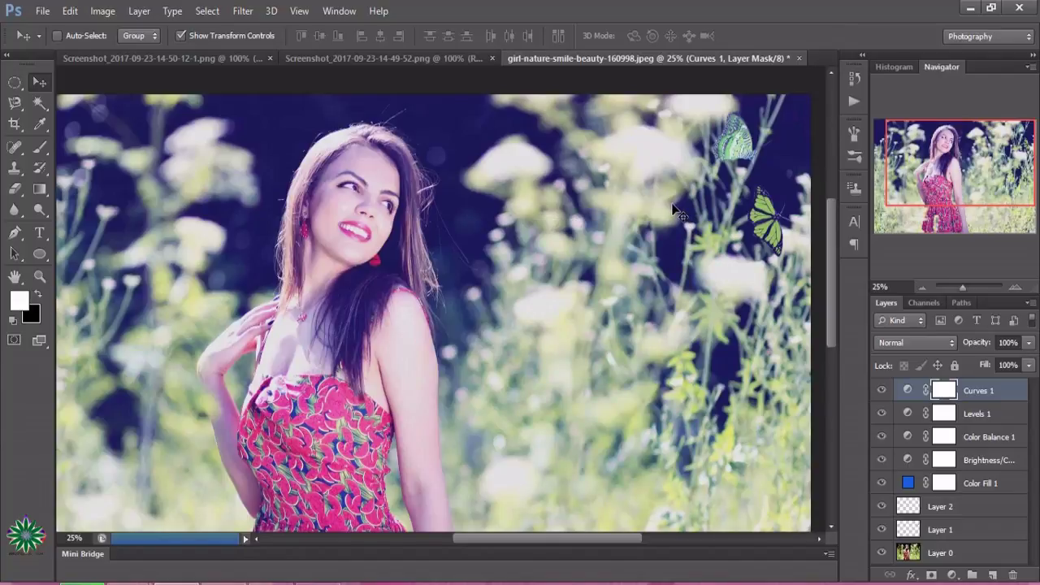
left_click(883, 390)
left_click(883, 390)
left_click(882, 437)
left_click(883, 460)
left_click(882, 482)
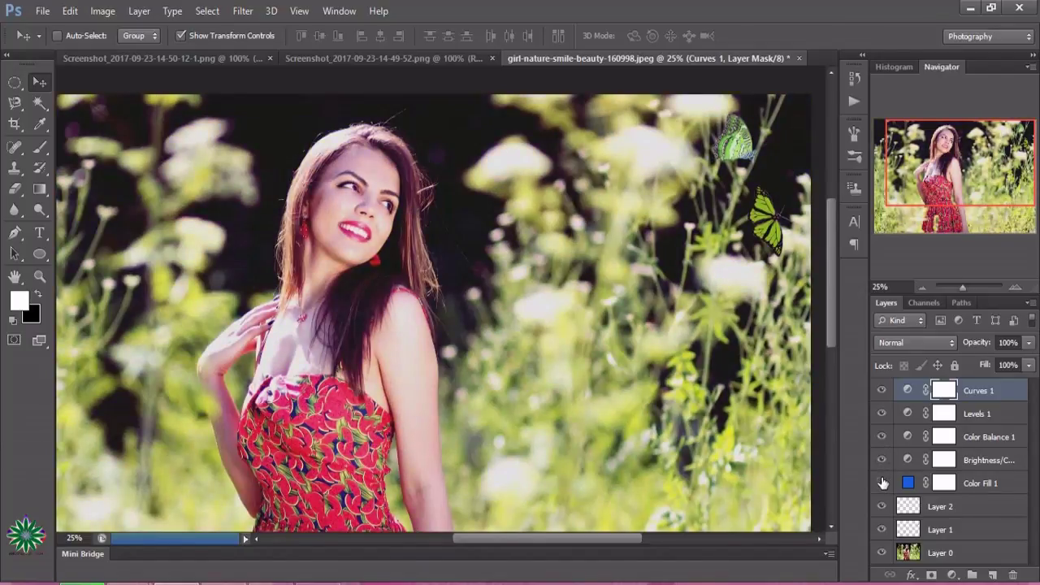
left_click(882, 484)
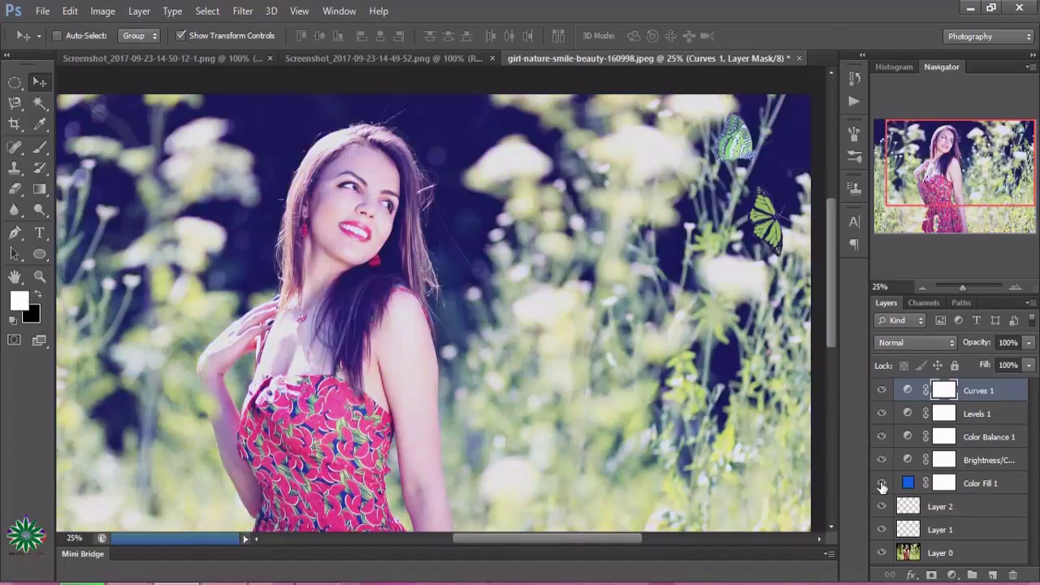